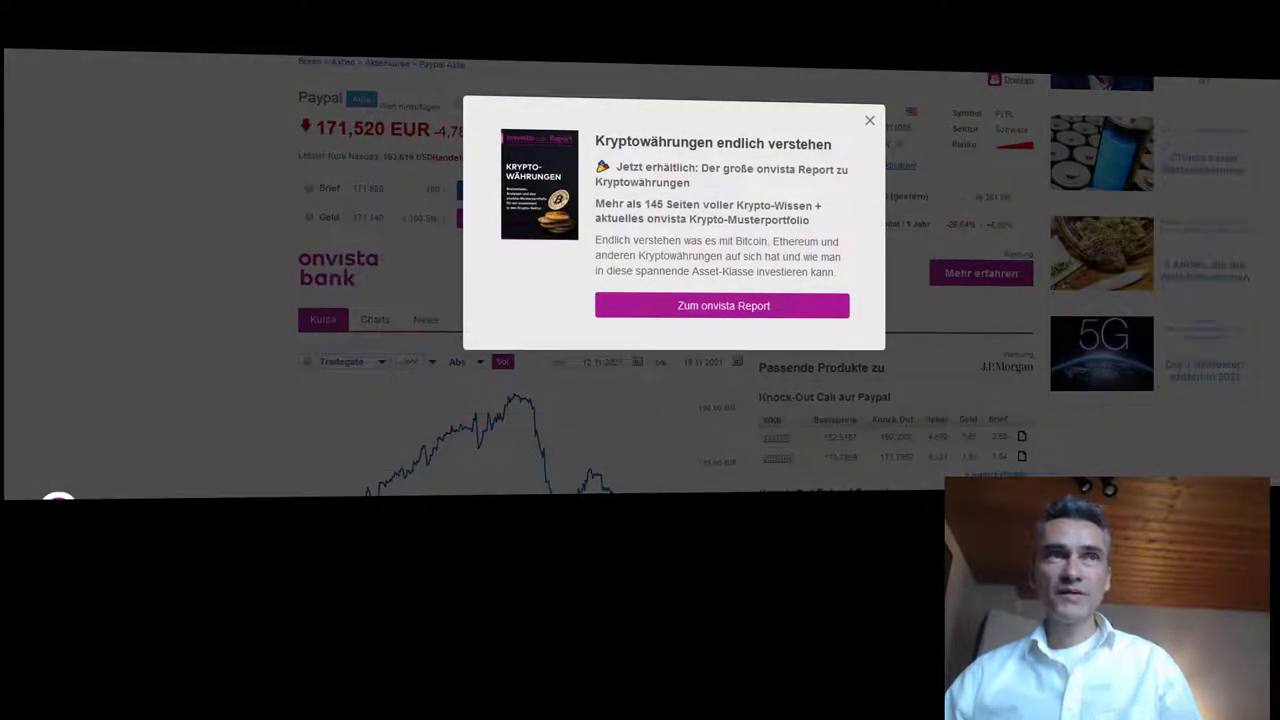
Return to the search results, open DER AKTIONÄR's Paypal share page and close its privacy notice
{"action": "key", "text": "alt+Left"}
{"action": "scroll", "coordinate": [48, 214], "scroll_direction": "down", "scroll_amount": 5}
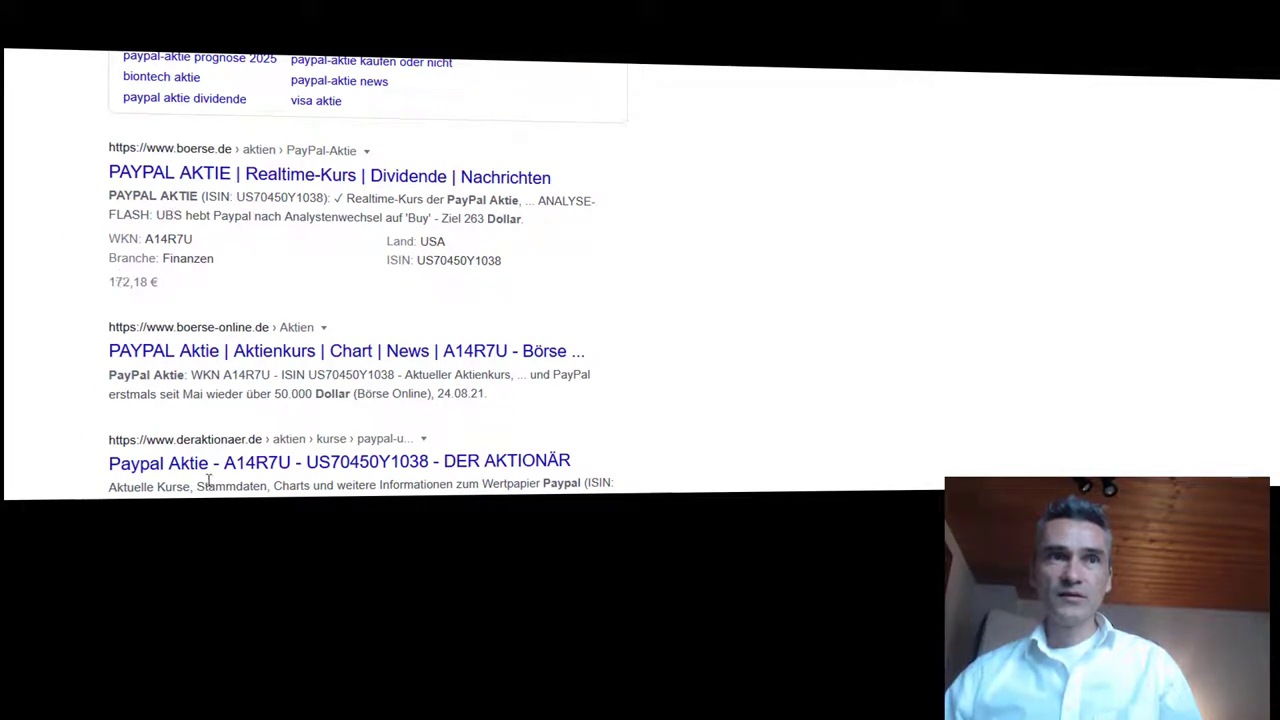
{"action": "left_click", "coordinate": [138, 452]}
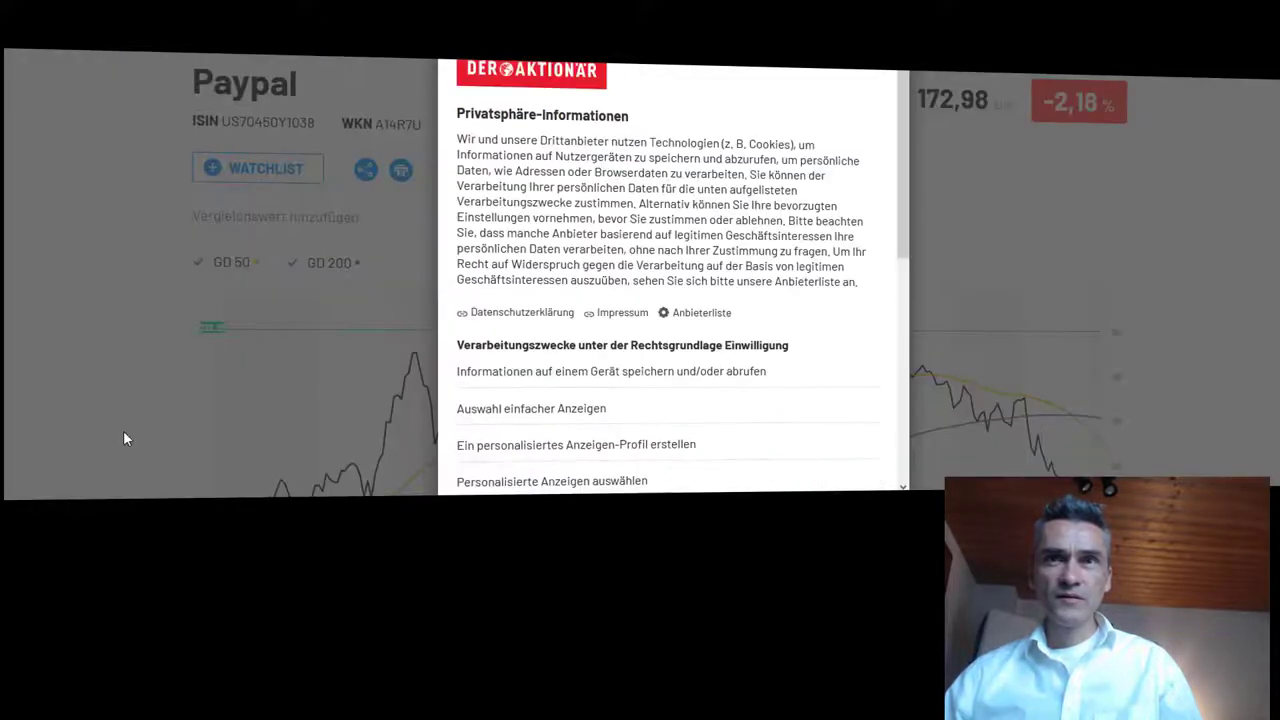
{"action": "left_click", "coordinate": [428, 464]}
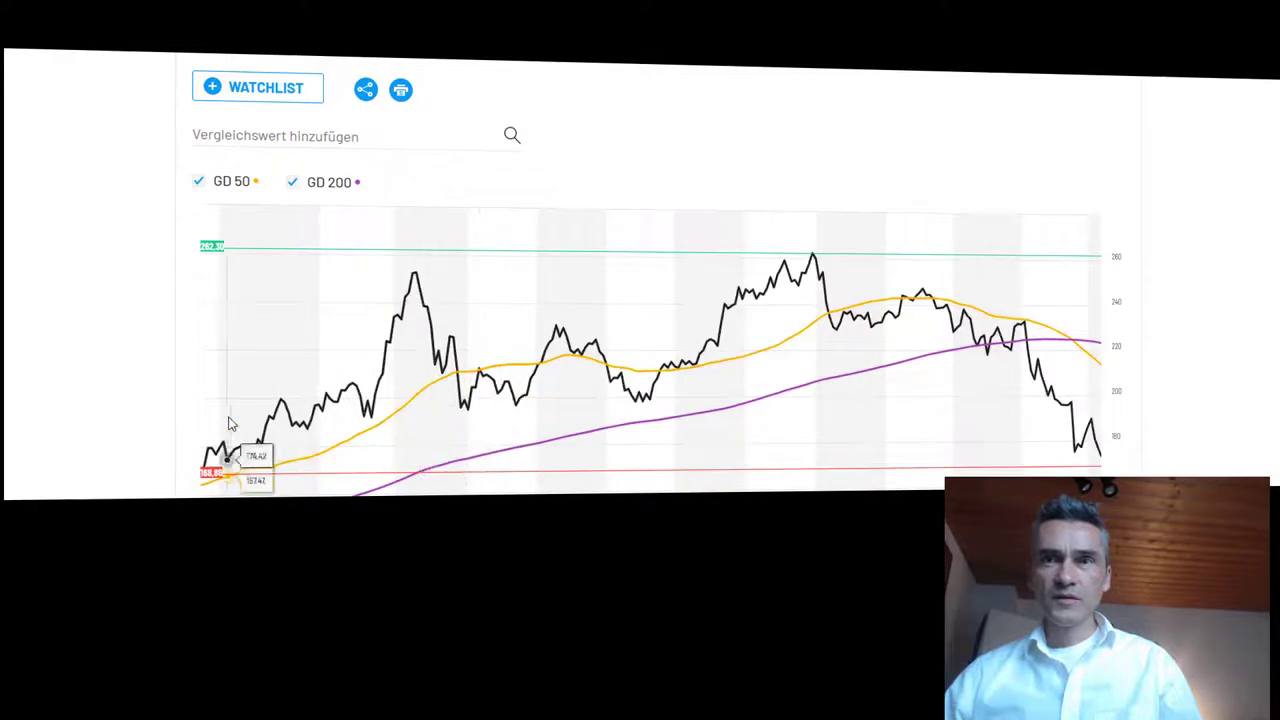
Examine Paypal's one-year price chart, sector comparison, performance table and current recommendations on the share page
{"action": "scroll", "coordinate": [229, 420], "scroll_direction": "down", "scroll_amount": 2}
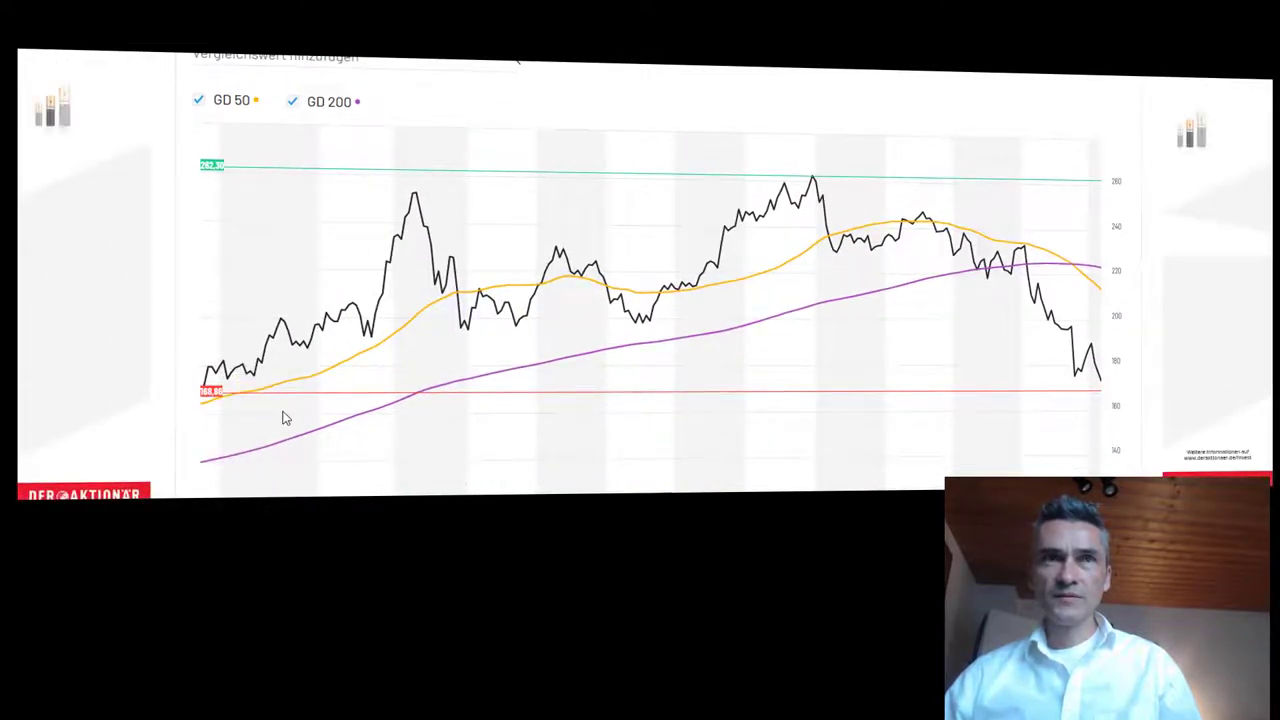
{"action": "scroll", "coordinate": [280, 415], "scroll_direction": "up", "scroll_amount": 1}
{"action": "scroll", "coordinate": [283, 418], "scroll_direction": "up", "scroll_amount": 1}
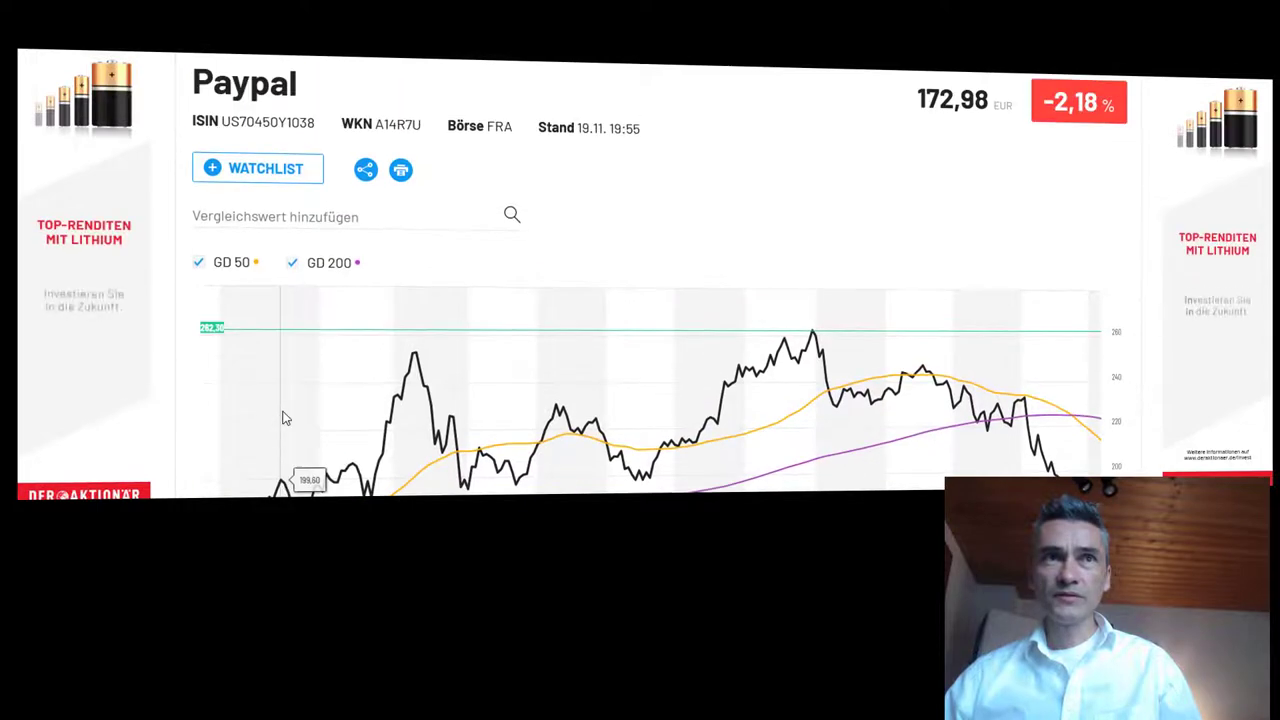
{"action": "scroll", "coordinate": [283, 418], "scroll_direction": "down", "scroll_amount": 6}
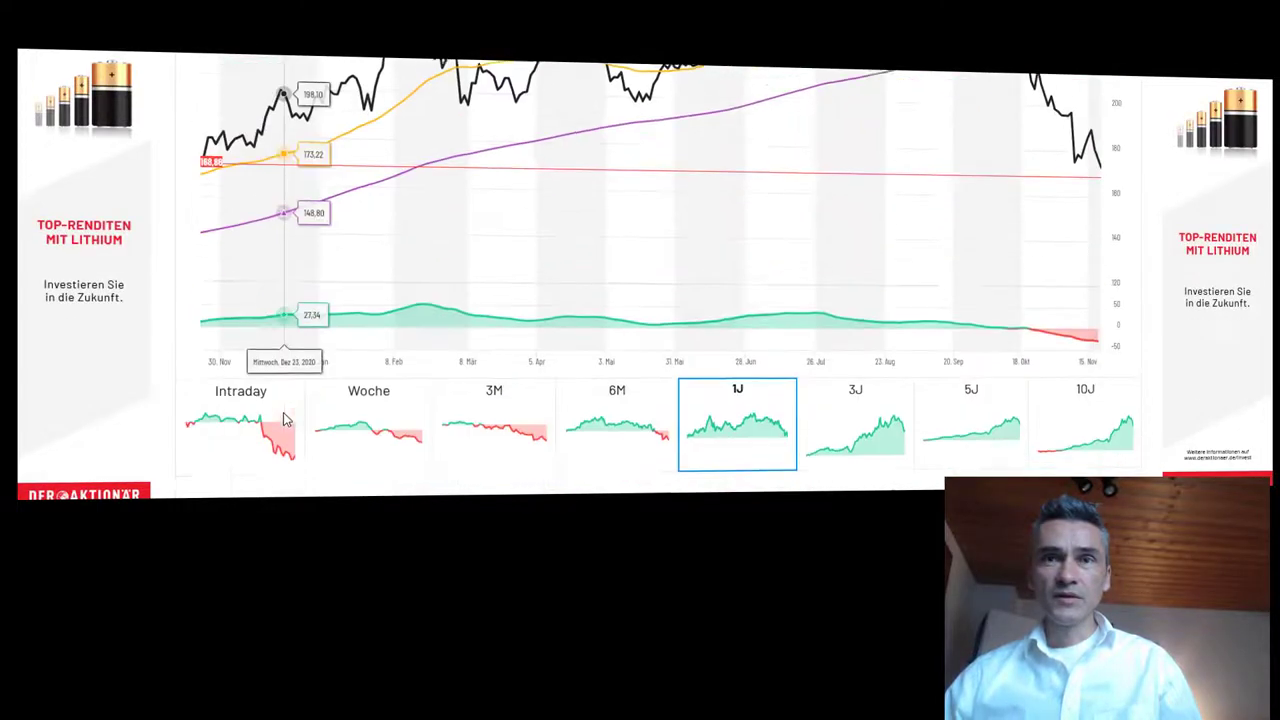
{"action": "scroll", "coordinate": [284, 418], "scroll_direction": "up", "scroll_amount": 6}
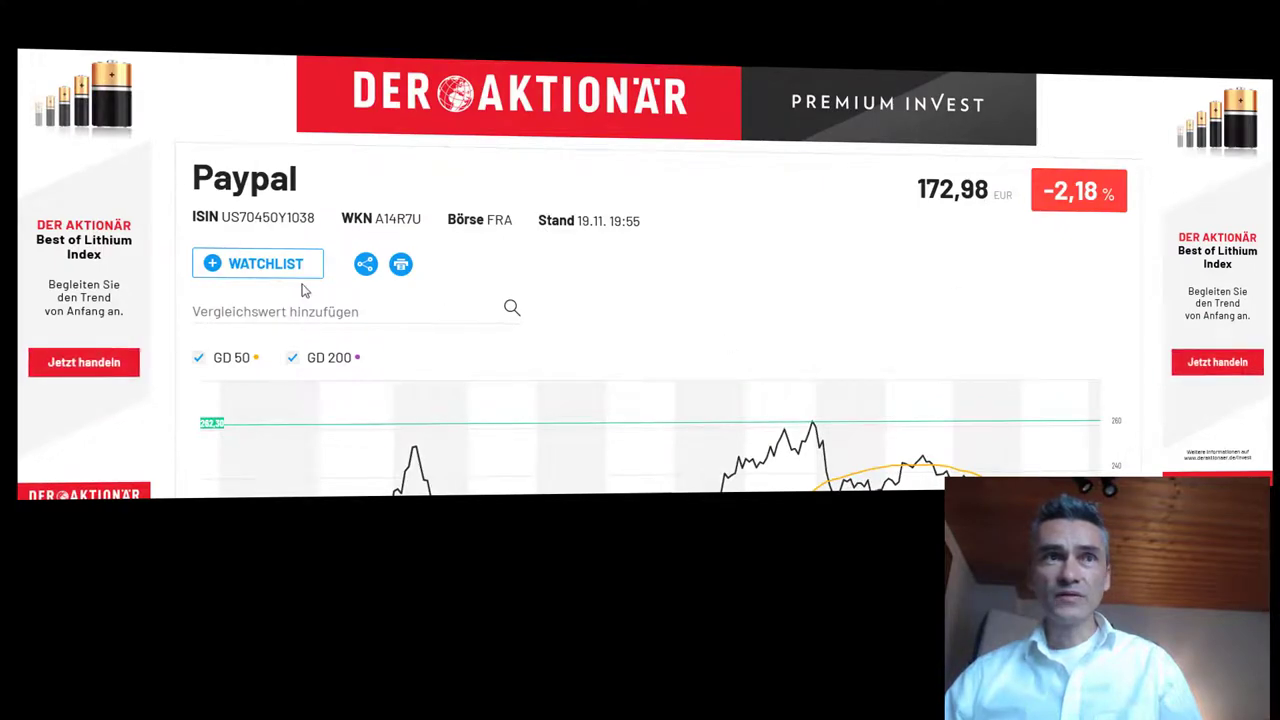
{"action": "scroll", "coordinate": [224, 445], "scroll_direction": "down", "scroll_amount": 4}
{"action": "scroll", "coordinate": [224, 445], "scroll_direction": "down", "scroll_amount": 4}
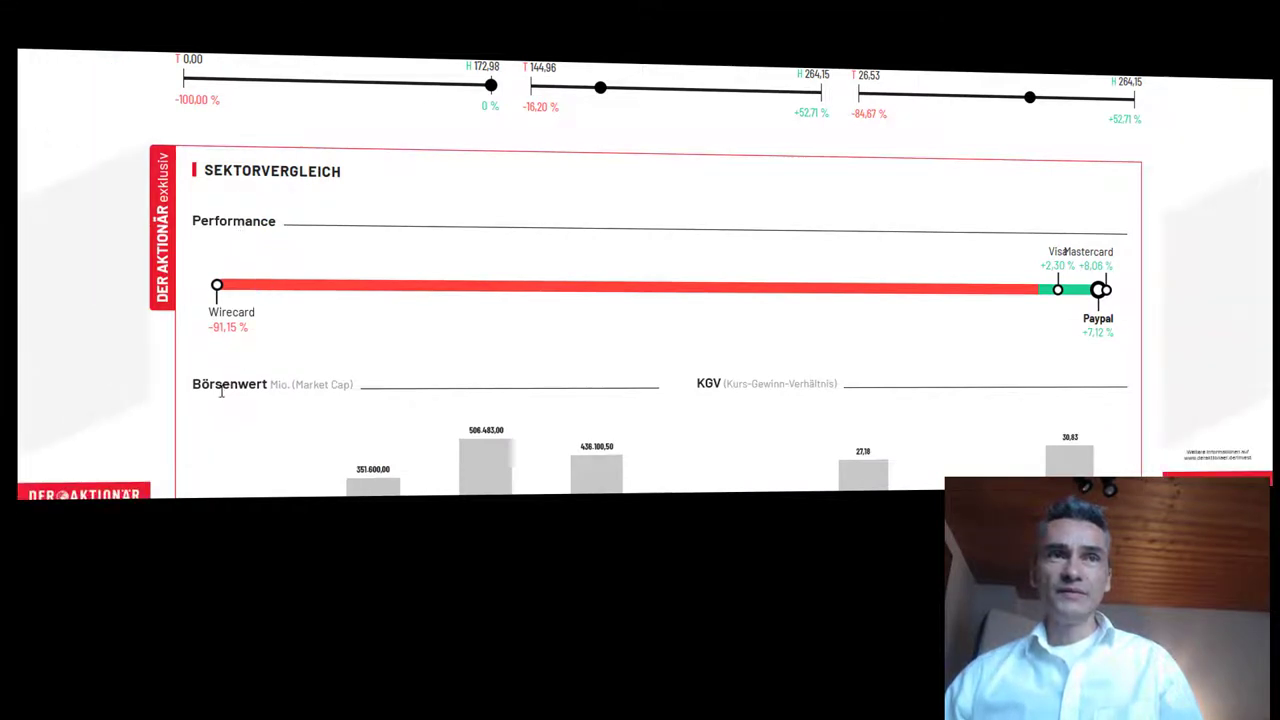
{"action": "scroll", "coordinate": [225, 406], "scroll_direction": "down", "scroll_amount": 2}
{"action": "scroll", "coordinate": [227, 406], "scroll_direction": "down", "scroll_amount": 4}
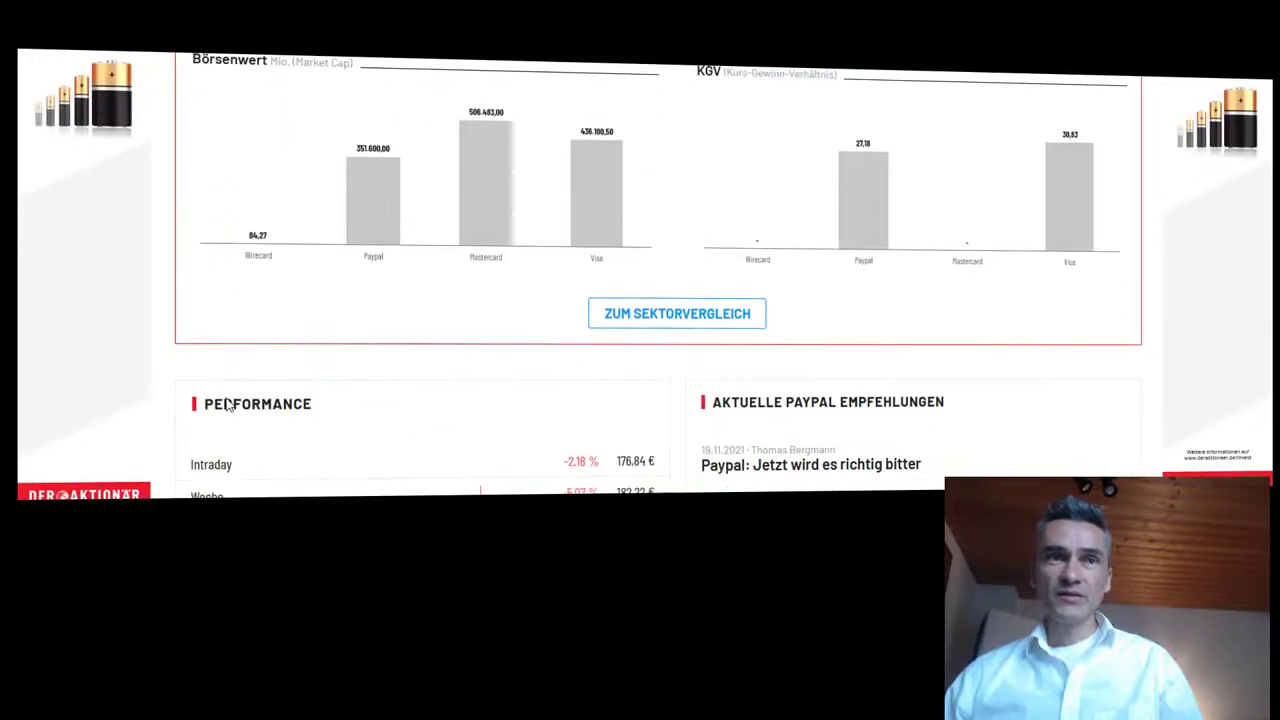
{"action": "scroll", "coordinate": [227, 406], "scroll_direction": "down", "scroll_amount": 1}
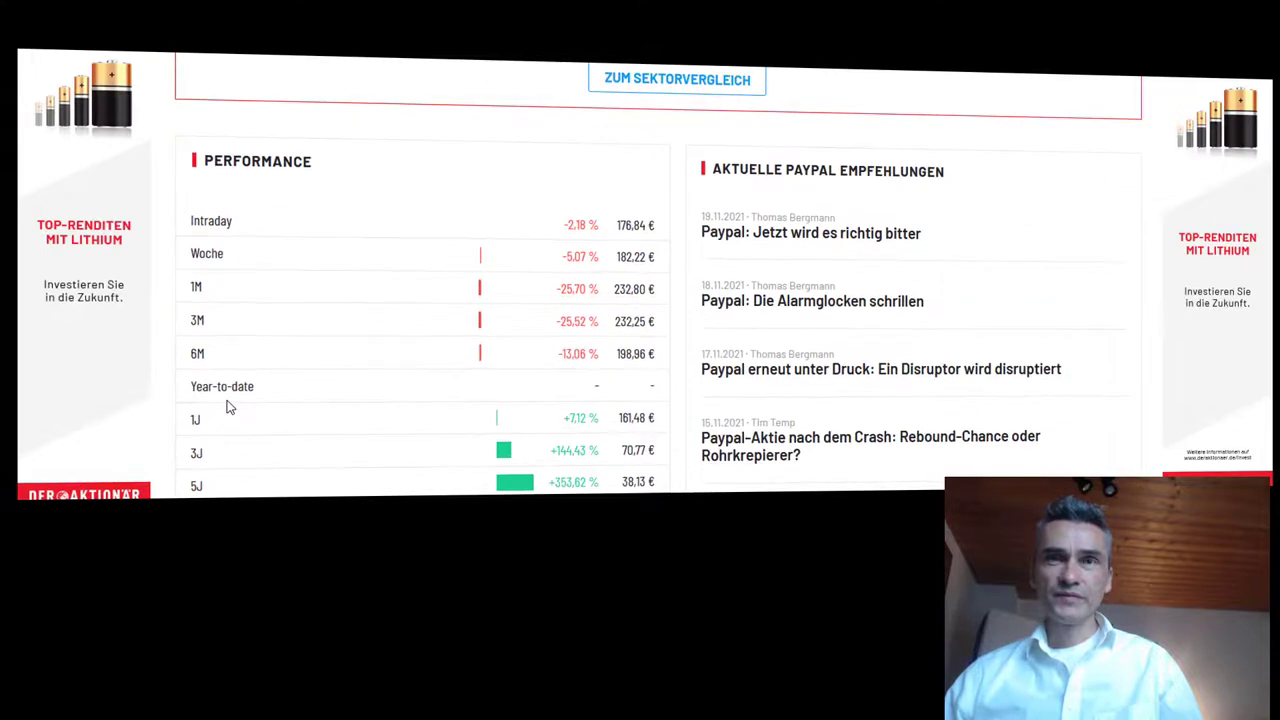
{"action": "scroll", "coordinate": [228, 412], "scroll_direction": "down", "scroll_amount": 7}
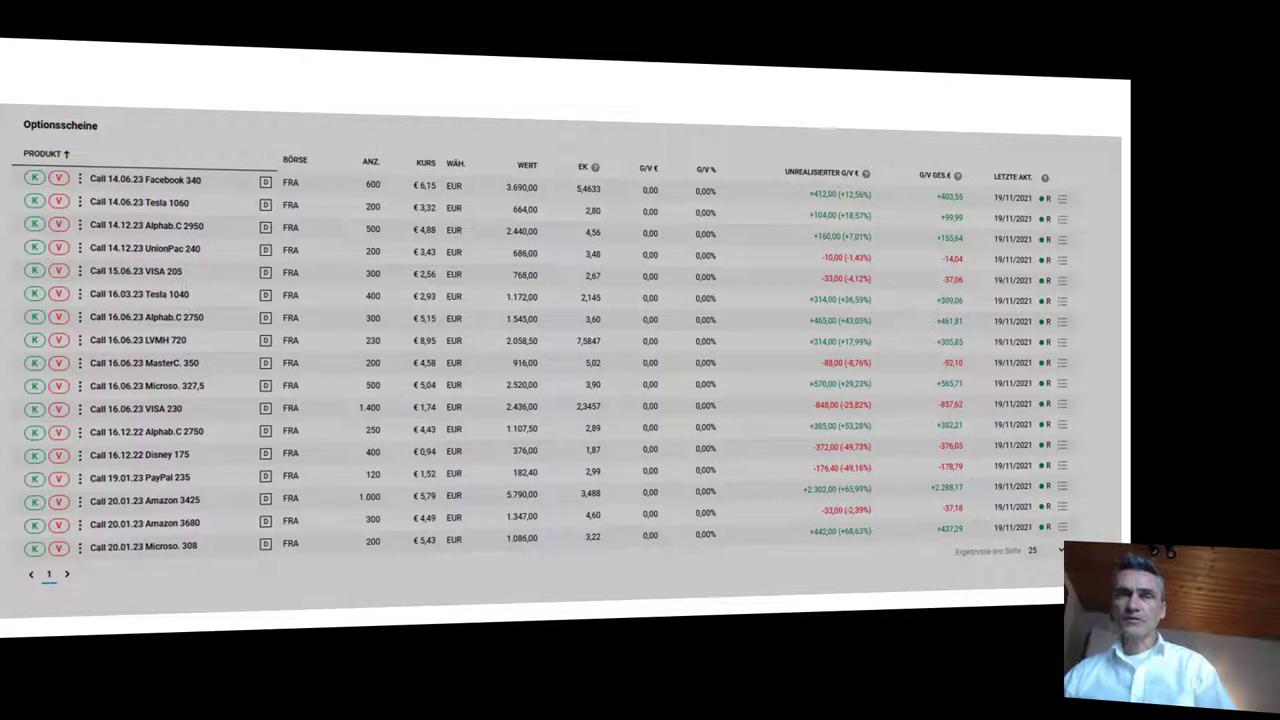
Switch to the Excel sheet with the 19.11.2021 warrant positions and sum the profit/loss values L6:L40 in L41
{"action": "left_click", "coordinate": [1125, 145]}
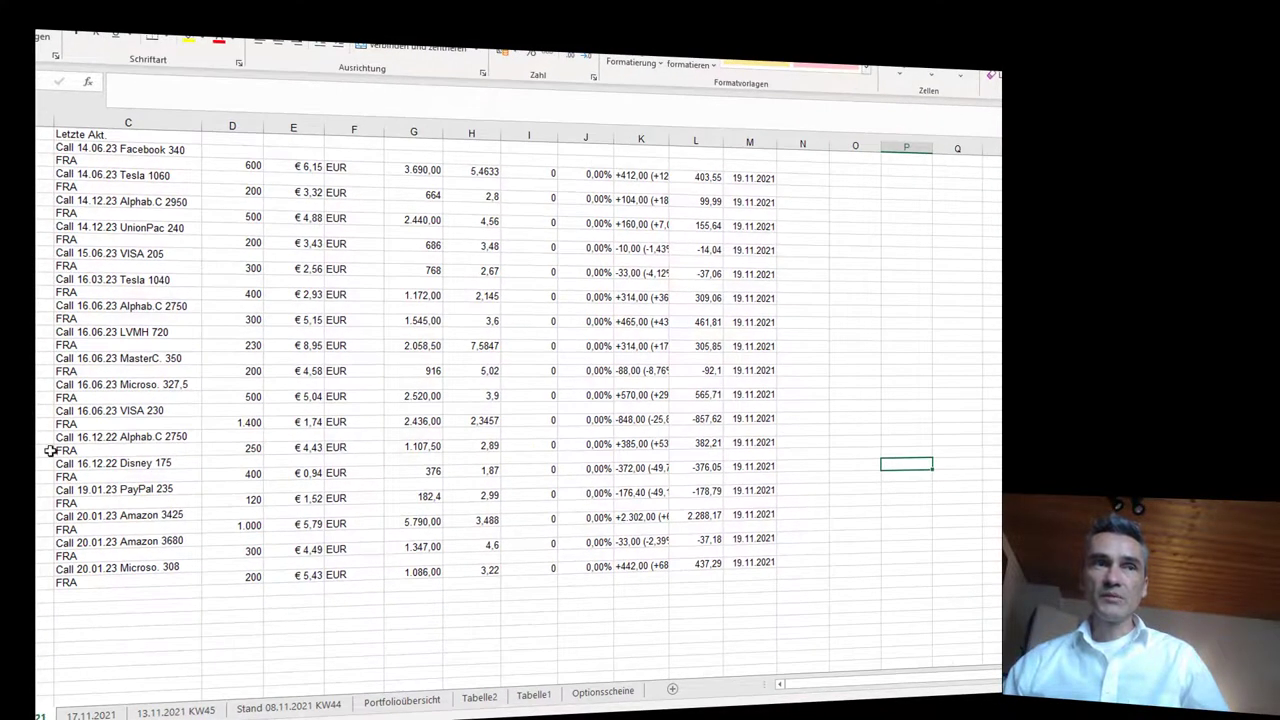
{"action": "scroll", "coordinate": [129, 384], "scroll_direction": "up", "scroll_amount": 1}
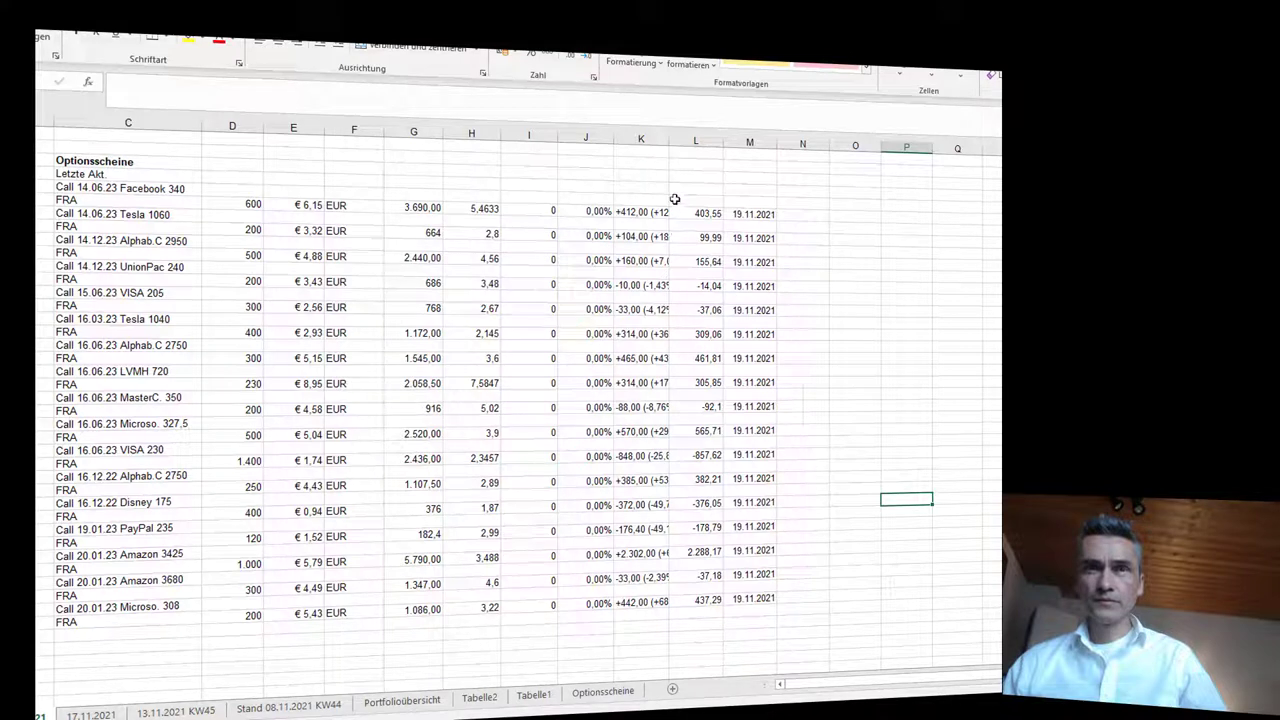
{"action": "left_click_drag", "start_coordinate": [703, 213], "coordinate": [704, 637]}
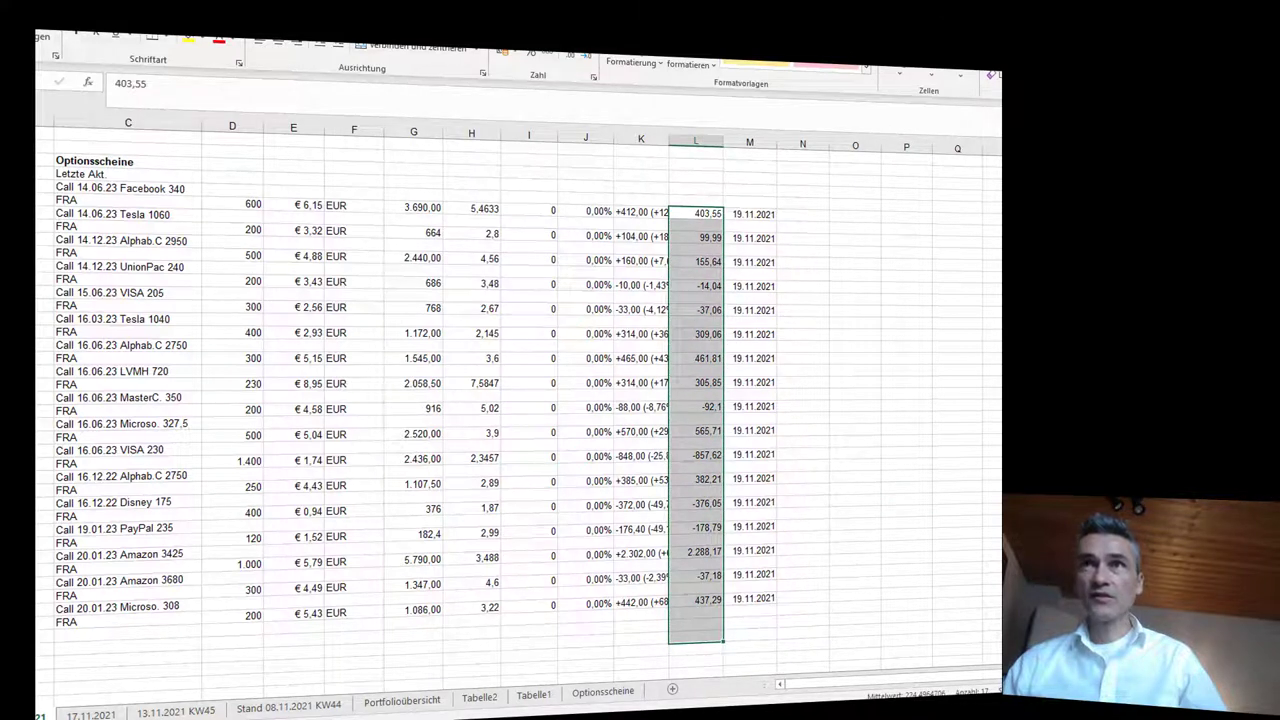
{"action": "key", "text": "alt+shift+0"}
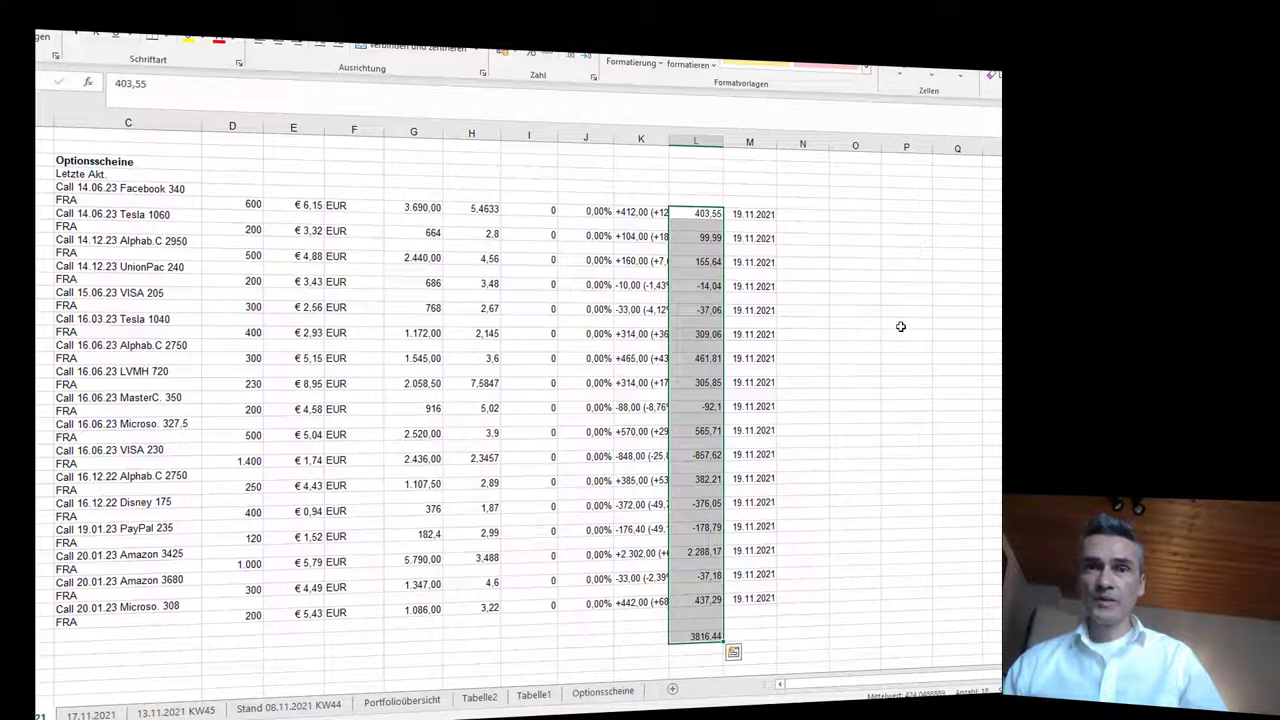
{"action": "left_click", "coordinate": [918, 384]}
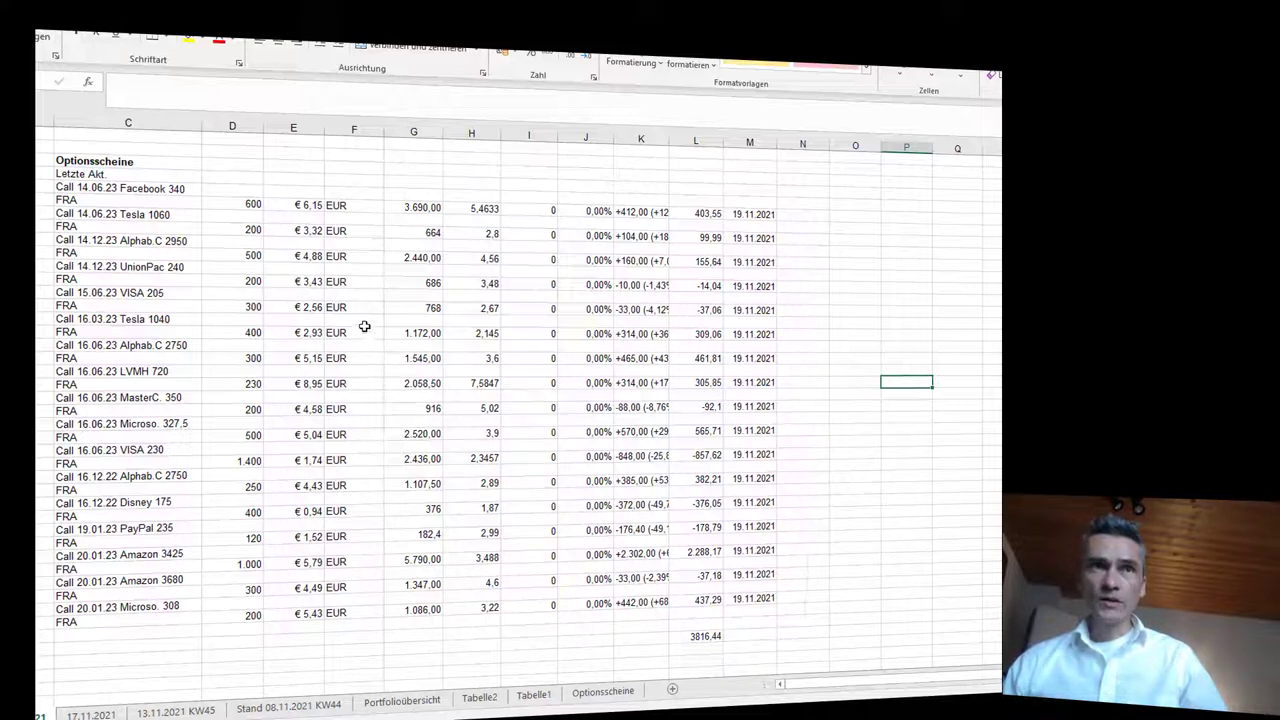
Sum the warrants' position values in column G into cell G41
{"action": "left_click_drag", "start_coordinate": [422, 207], "coordinate": [420, 653]}
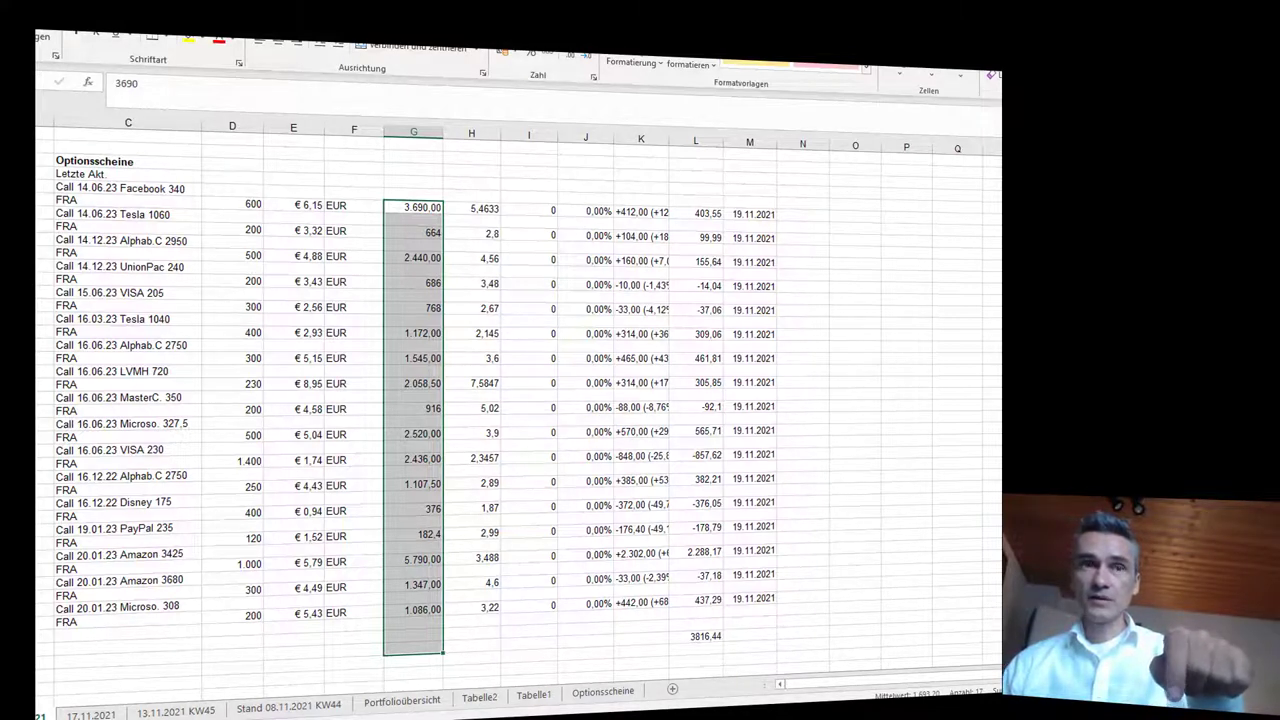
{"action": "key", "text": "alt+equal"}
{"action": "left_click", "coordinate": [938, 450]}
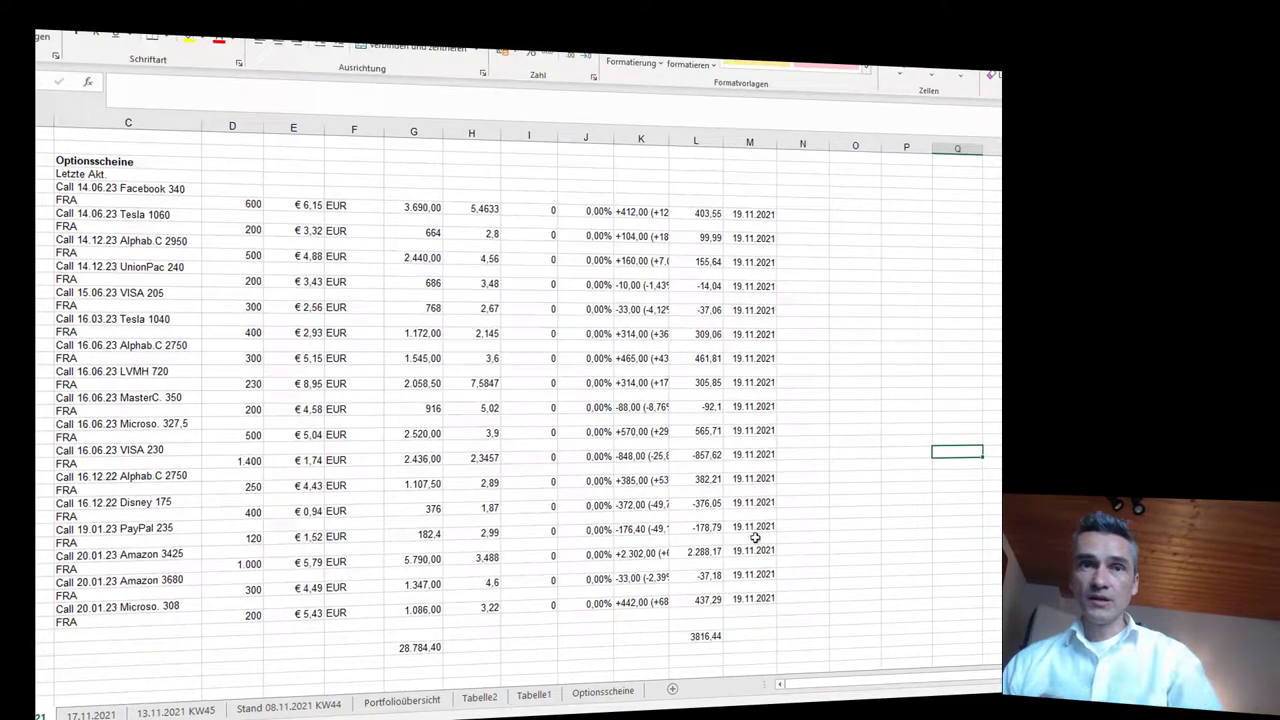
Calculate the total profit as a percentage of the portfolio value below the profit sum with =L41*100/G41
{"action": "left_click", "coordinate": [692, 650]}
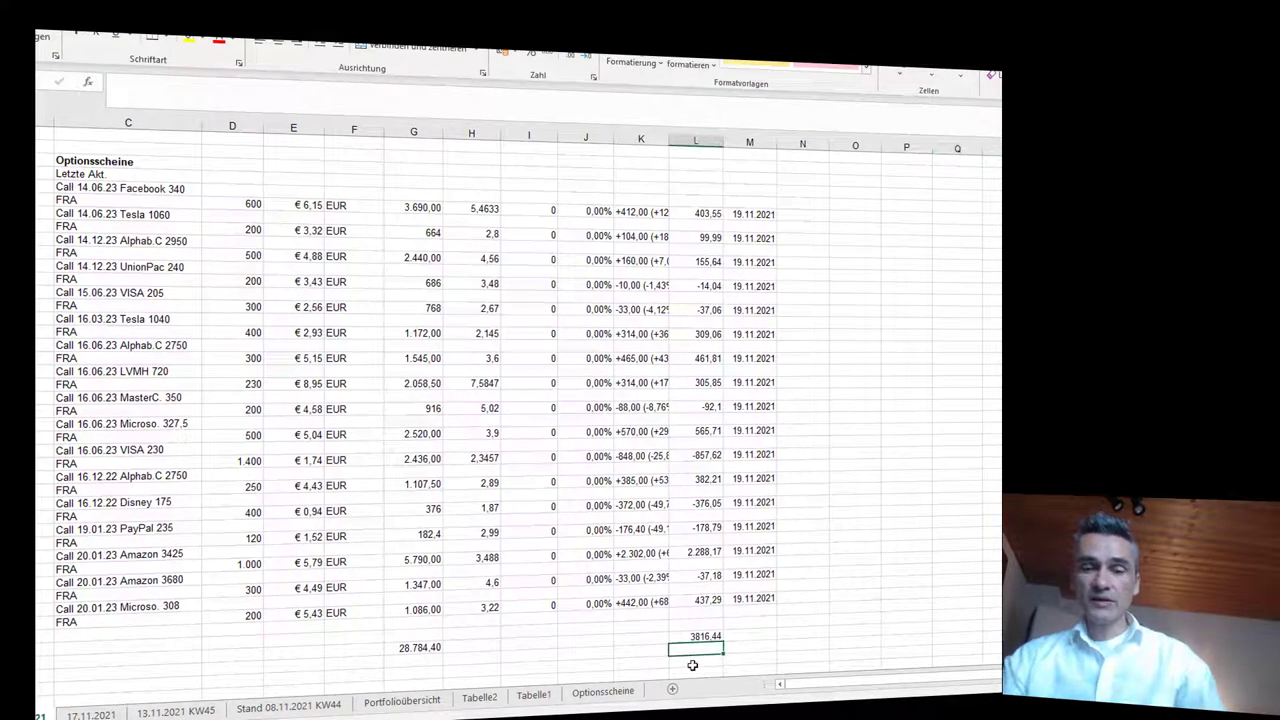
{"action": "type", "text": "="}
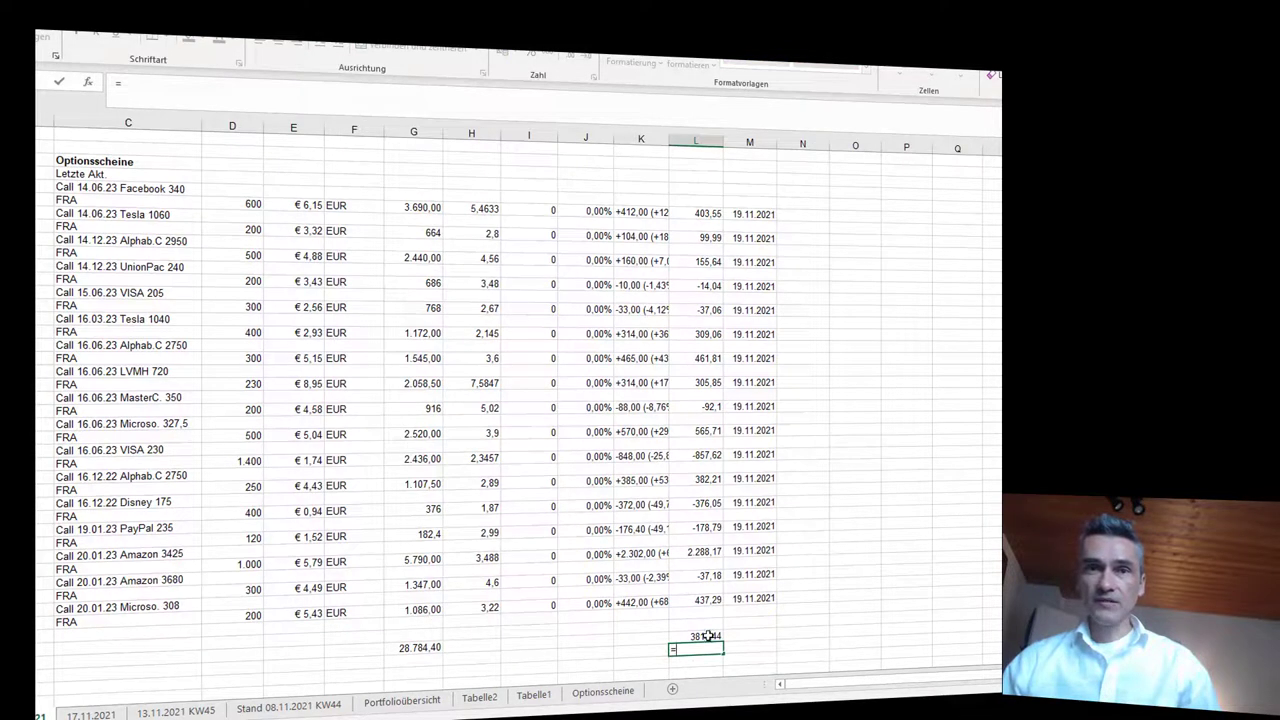
{"action": "left_click", "coordinate": [704, 636]}
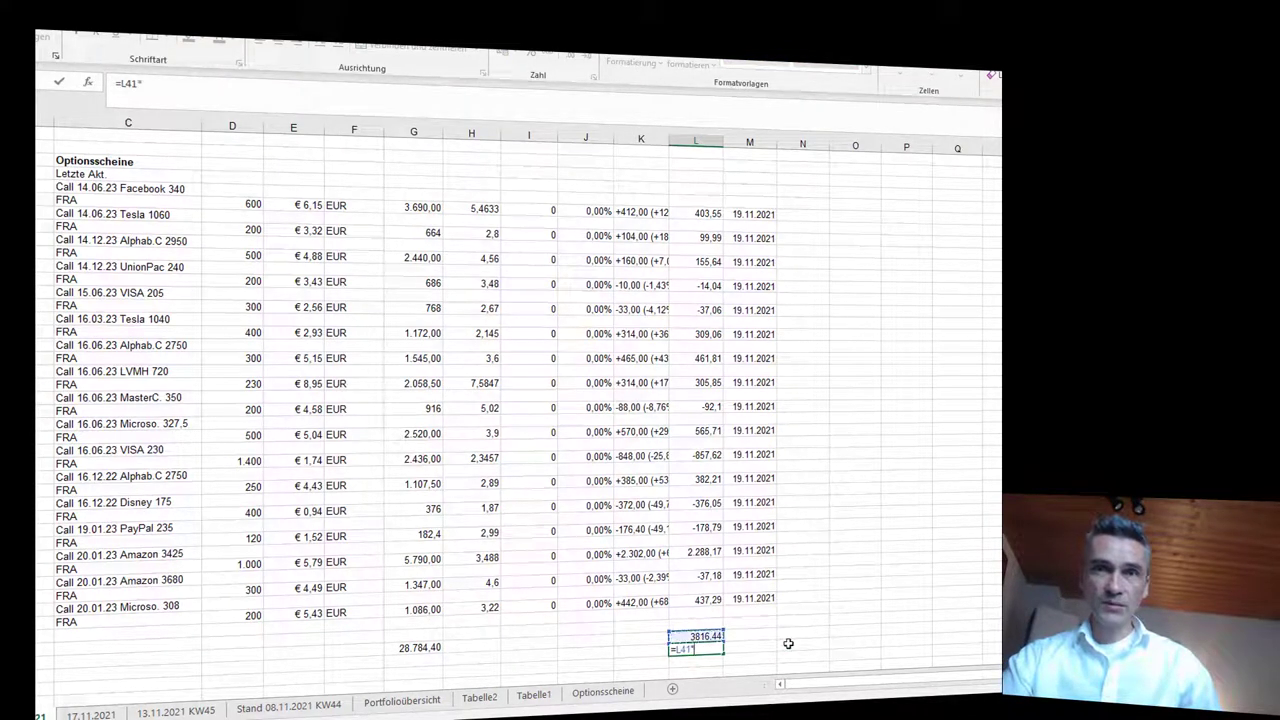
{"action": "type", "text": "*100/"}
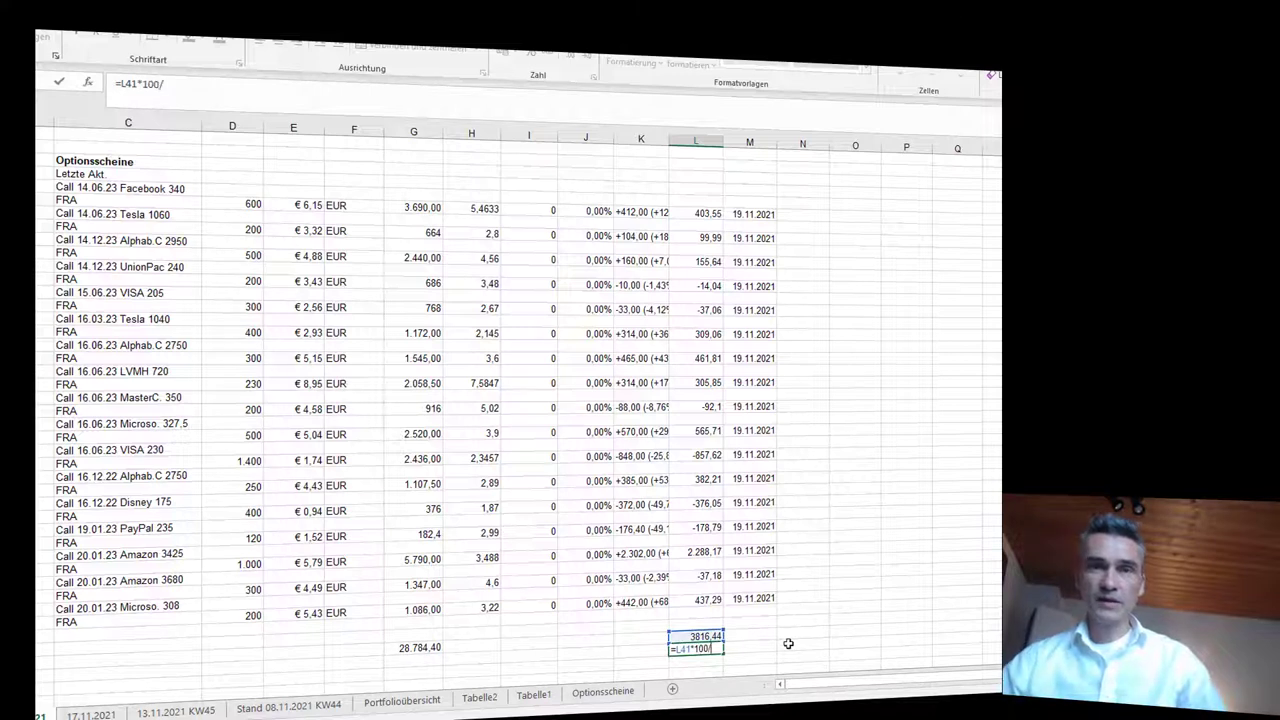
{"action": "left_click", "coordinate": [422, 647]}
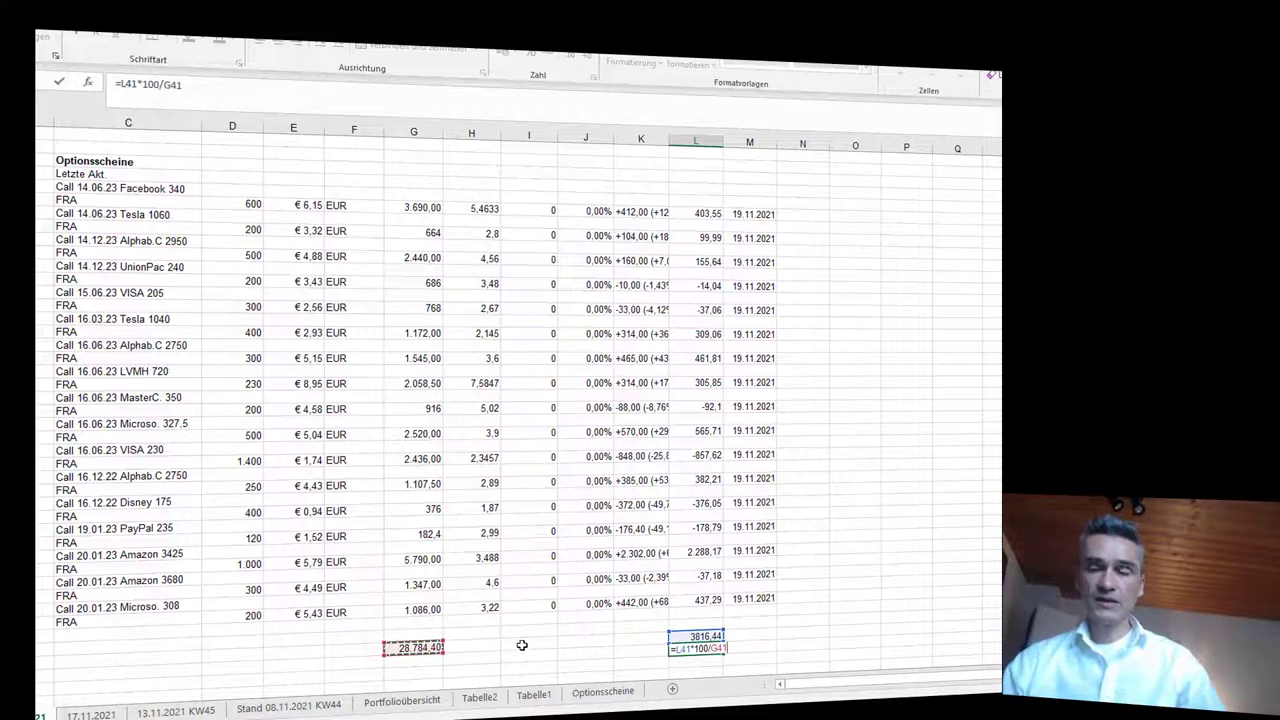
{"action": "key", "text": "Return"}
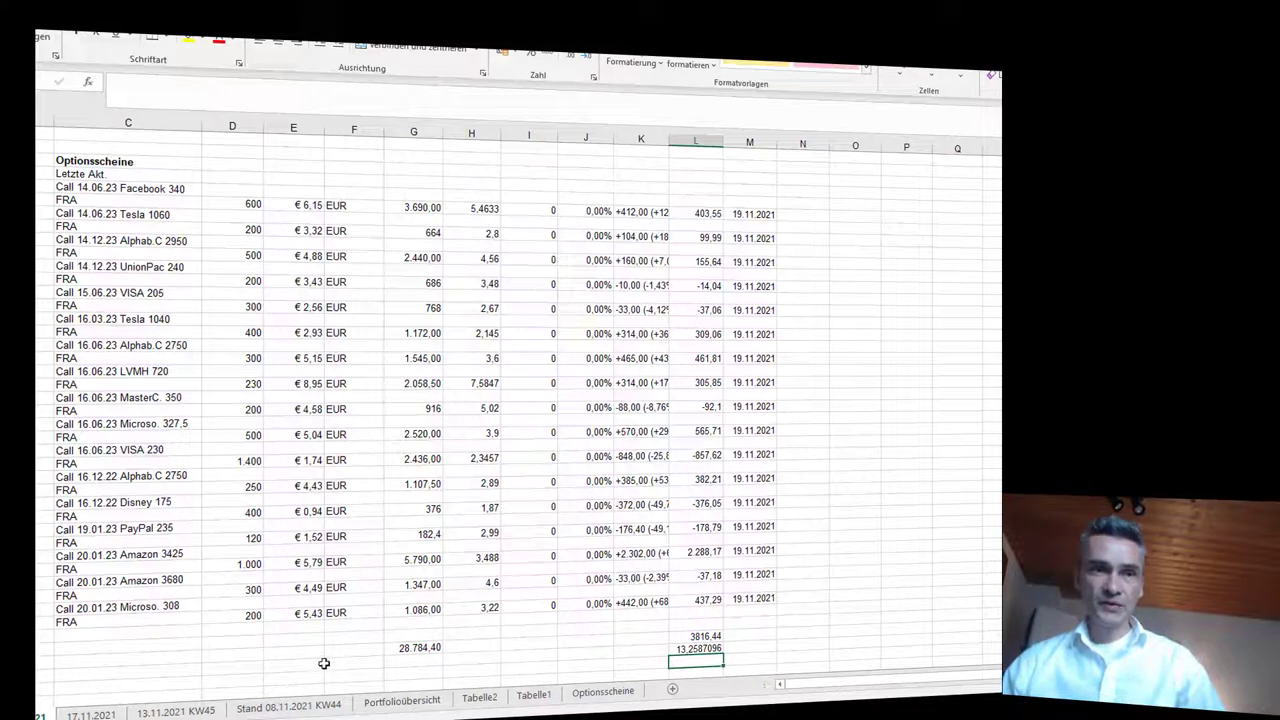
Check the percentage, portfolio value and profit total on the sheet "Stand 08.11.2021 KW44", and return to the 19.11.2021 positions
{"action": "left_click", "coordinate": [288, 712]}
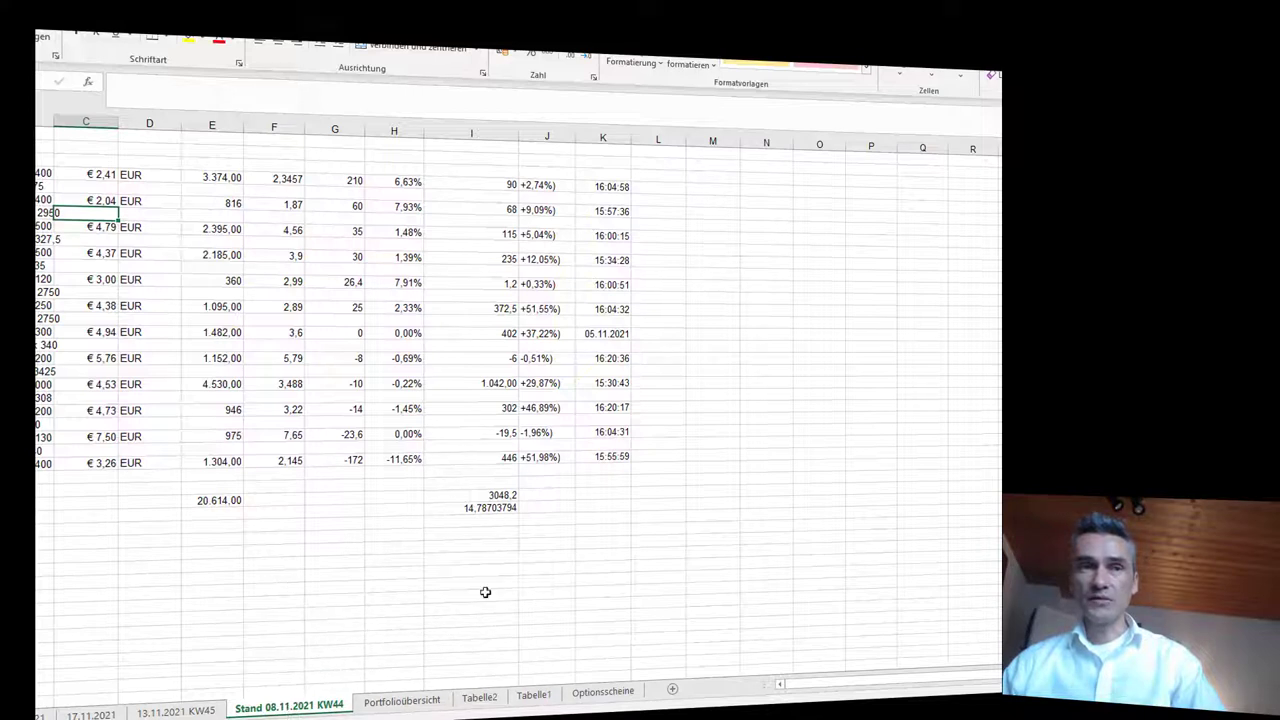
{"action": "left_click", "coordinate": [488, 512]}
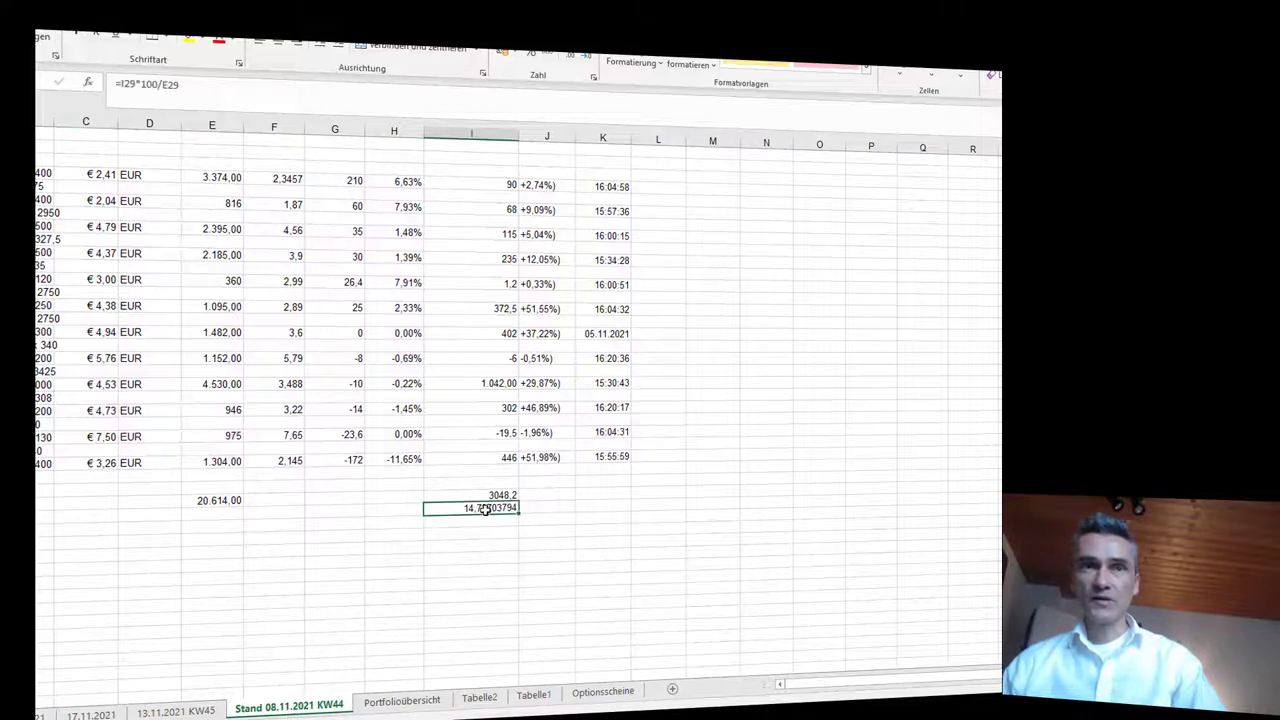
{"action": "left_click", "coordinate": [230, 502]}
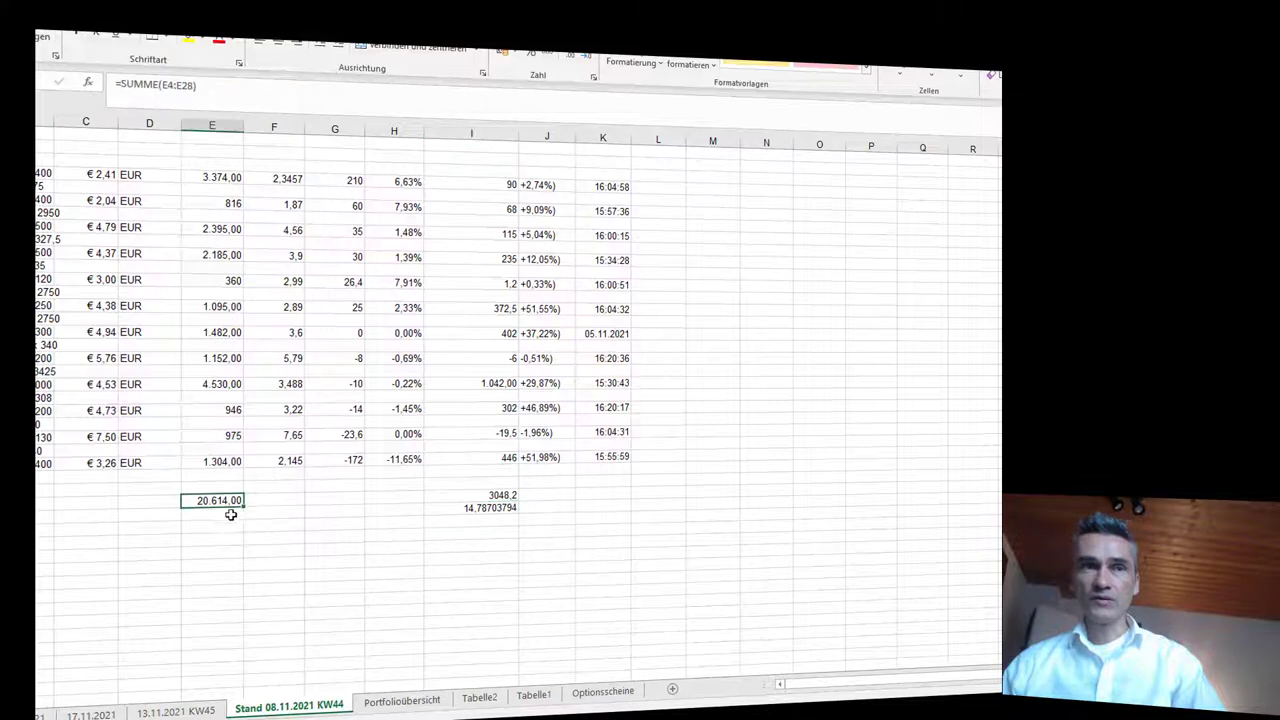
{"action": "left_click", "coordinate": [498, 497]}
{"action": "key", "text": "ctrl+Page_Up"}
{"action": "key", "text": "ctrl+Page_Up"}
{"action": "key", "text": "ctrl+Page_Up"}
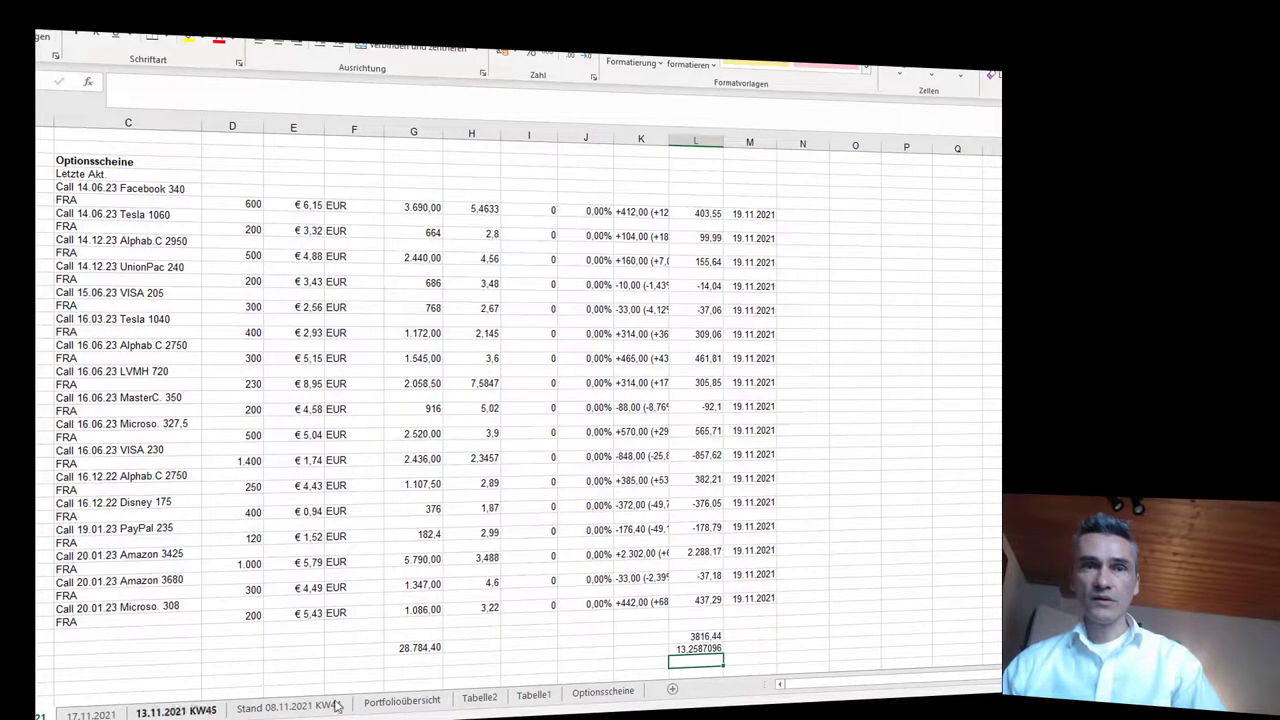
{"action": "scroll", "coordinate": [875, 562], "scroll_direction": "down", "scroll_amount": 1}
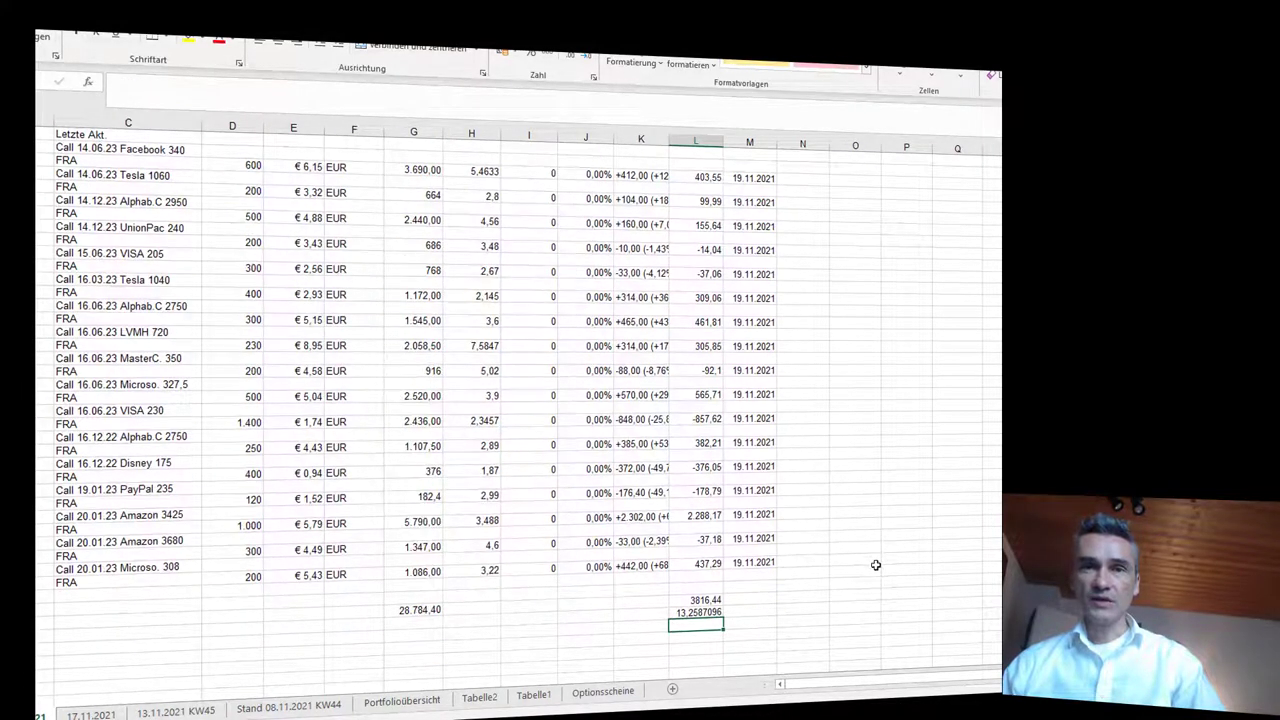
Compare the "Stand 08.11.2021 KW44" totals with the percentage and profit sum of the 19.11.2021 positions
{"action": "left_click", "coordinate": [285, 707]}
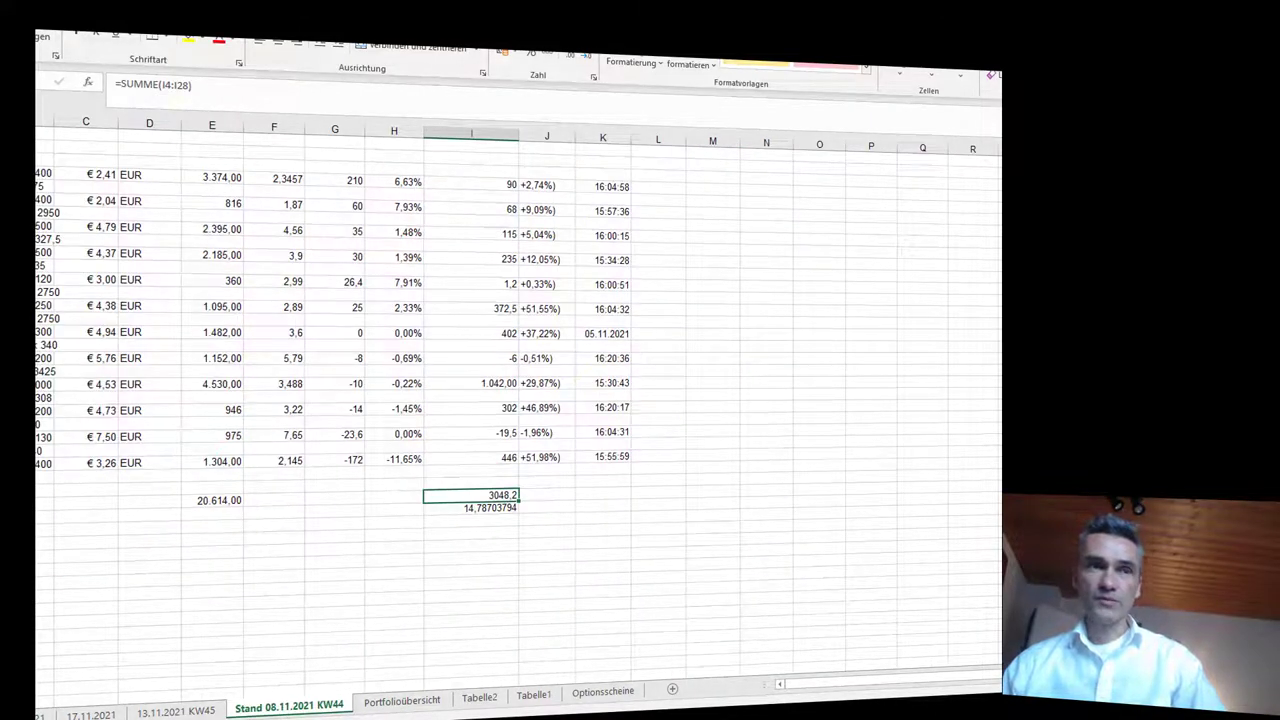
{"action": "left_click", "coordinate": [40, 716]}
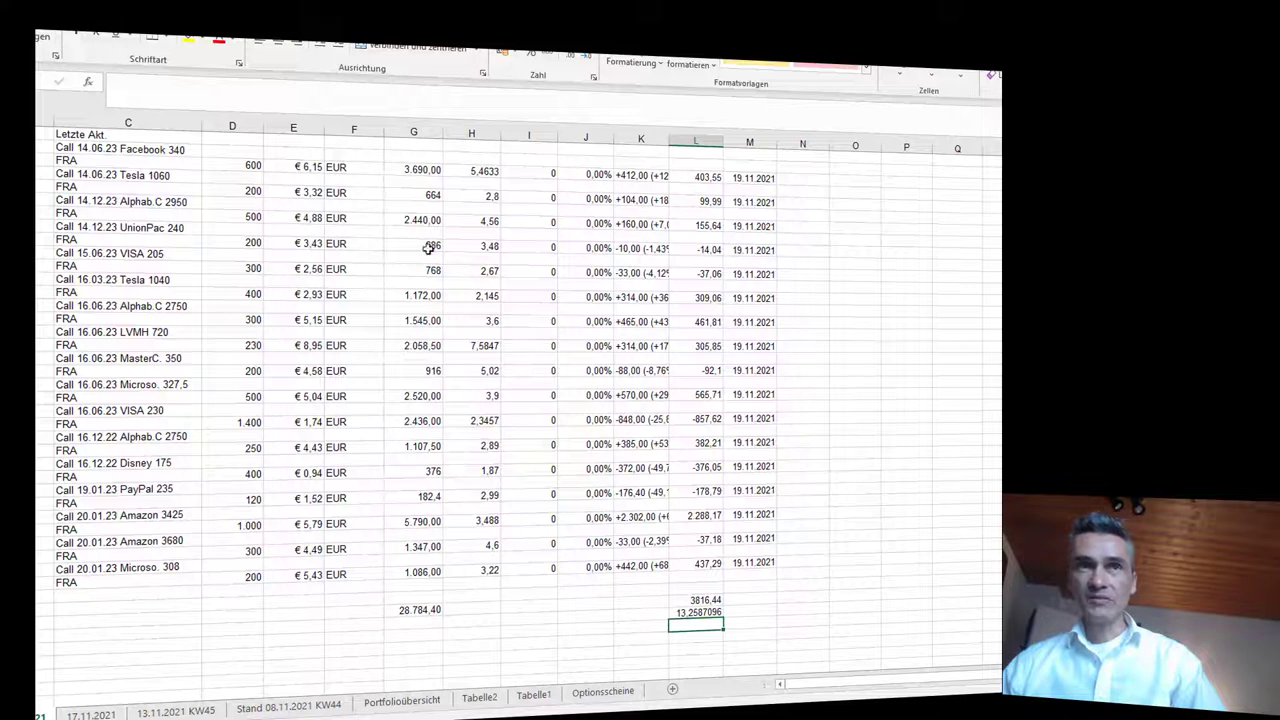
{"action": "left_click", "coordinate": [700, 612]}
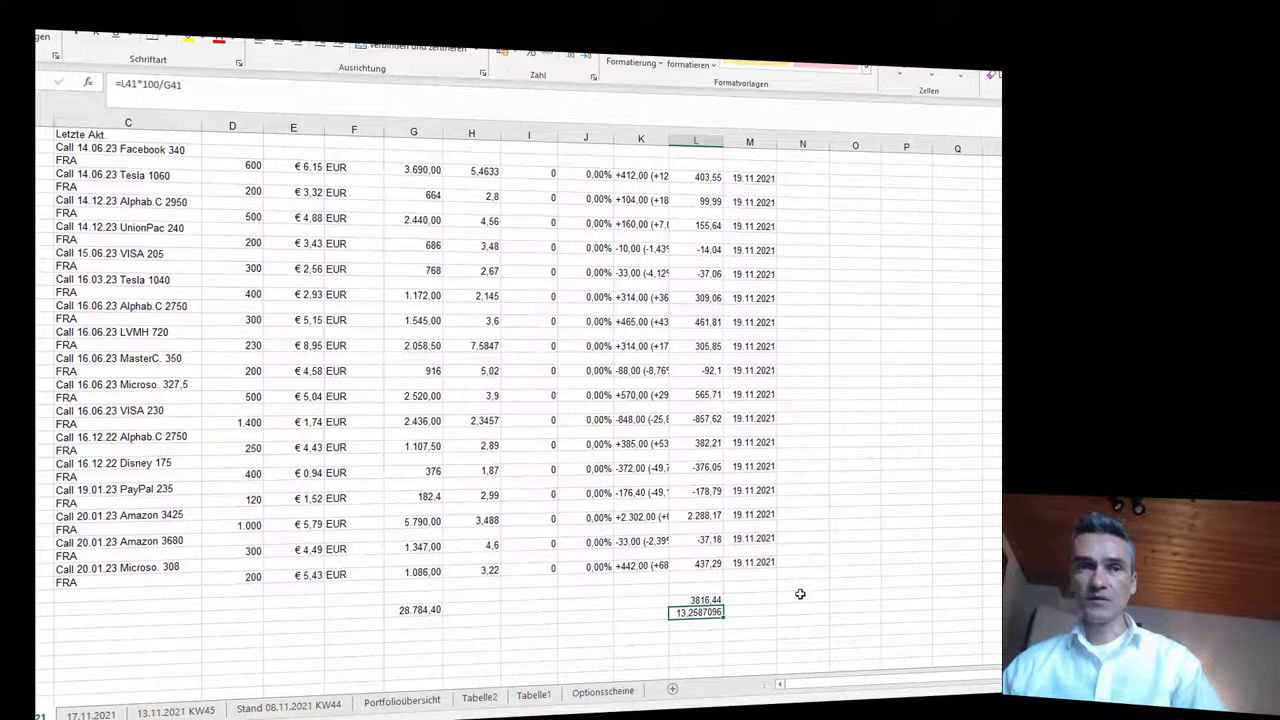
{"action": "left_click", "coordinate": [289, 706]}
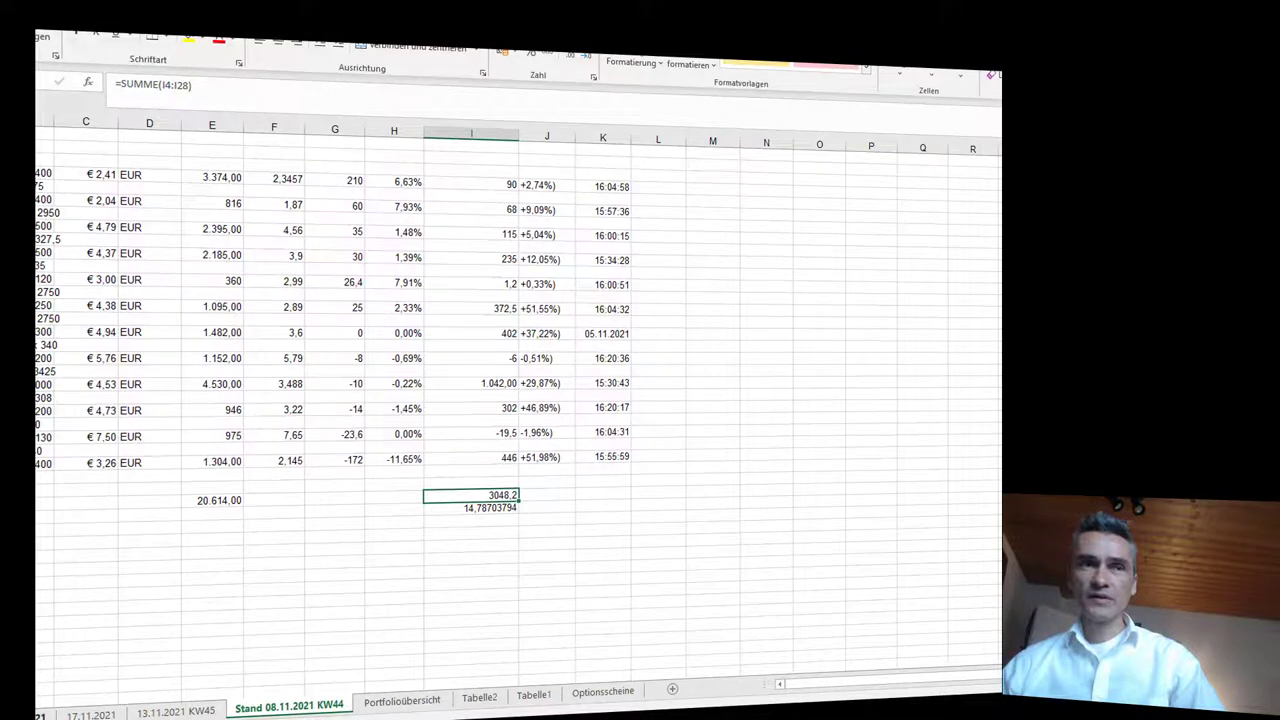
{"action": "left_click", "coordinate": [44, 714]}
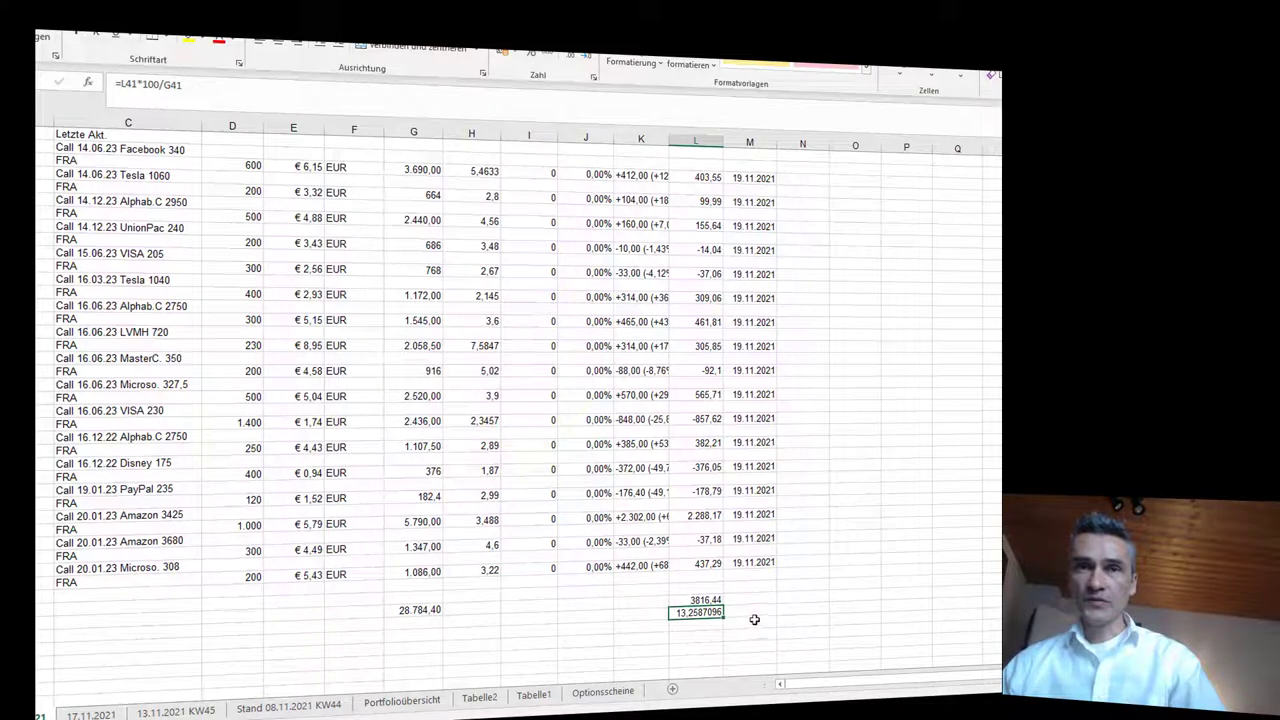
{"action": "left_click", "coordinate": [682, 601]}
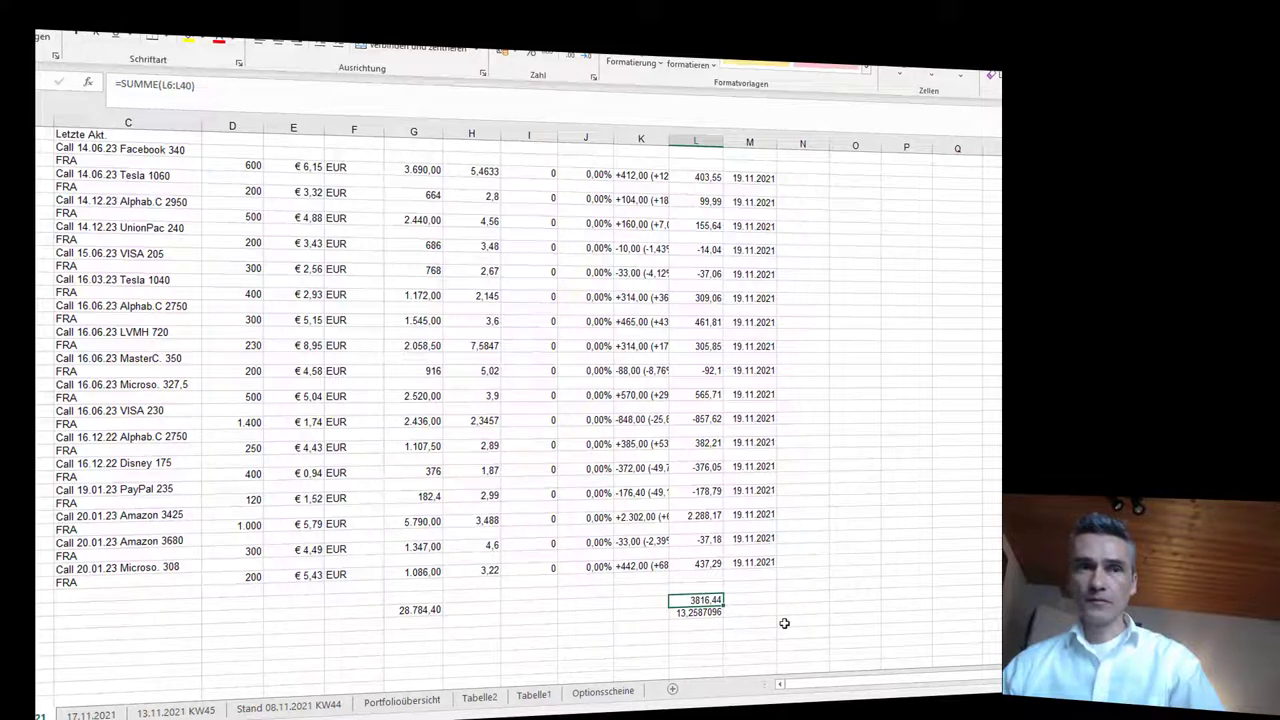
Recheck the profit sum and percentage on the sheet "Stand 08.11.2021 KW44", and go back to the 19.11.2021 positions
{"action": "left_click", "coordinate": [296, 707]}
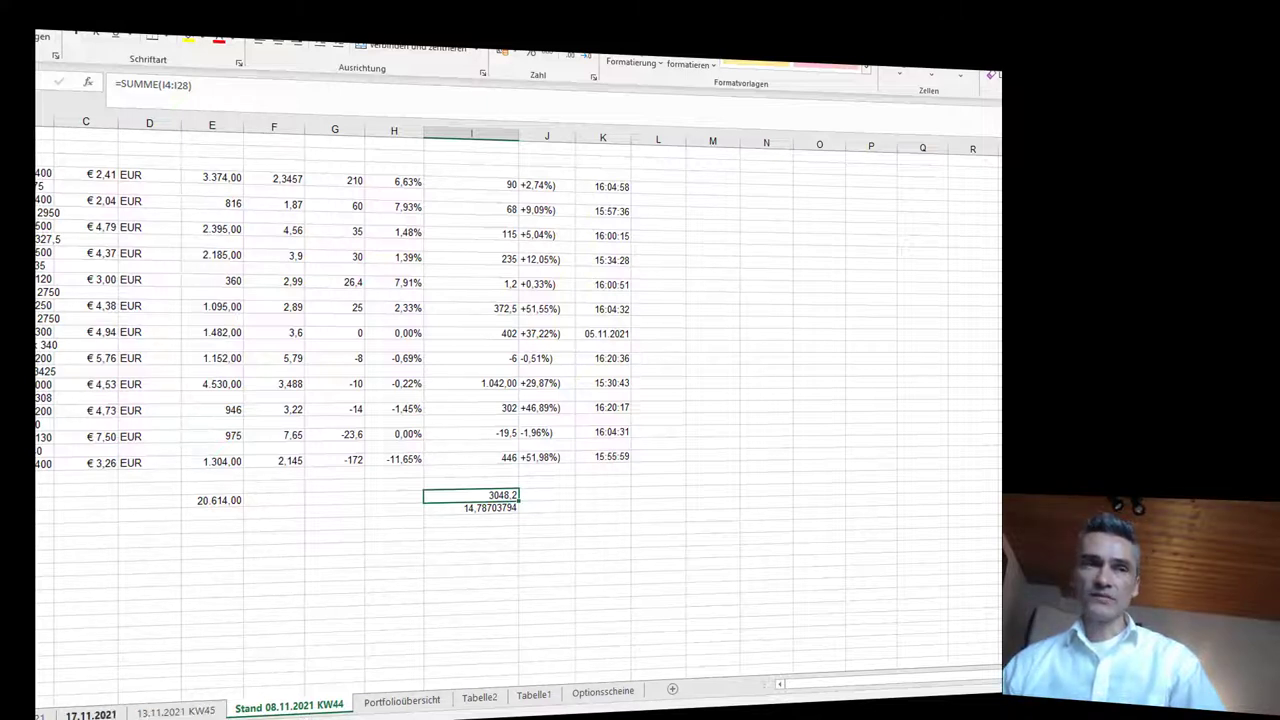
{"action": "left_click", "coordinate": [42, 714]}
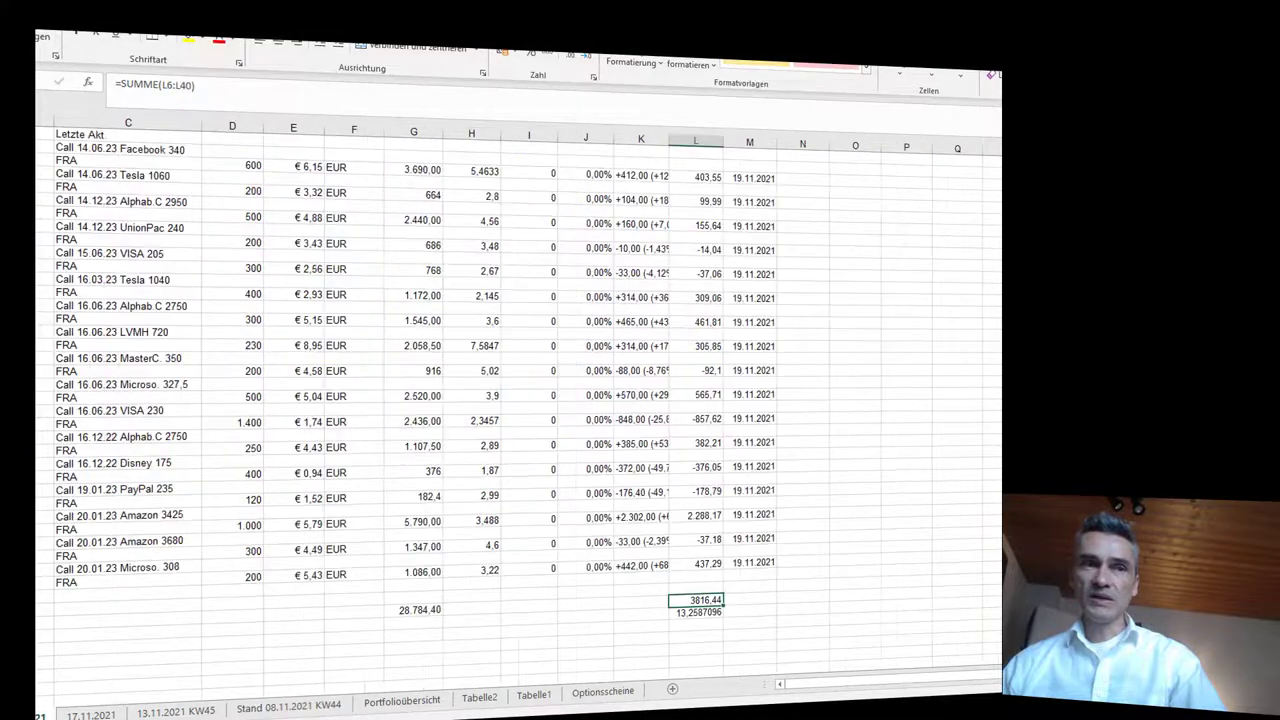
{"action": "left_click", "coordinate": [660, 644]}
Enter the label "1 Monat ca." in column N beside the profit sum and make it bold
{"action": "left_click", "coordinate": [806, 600]}
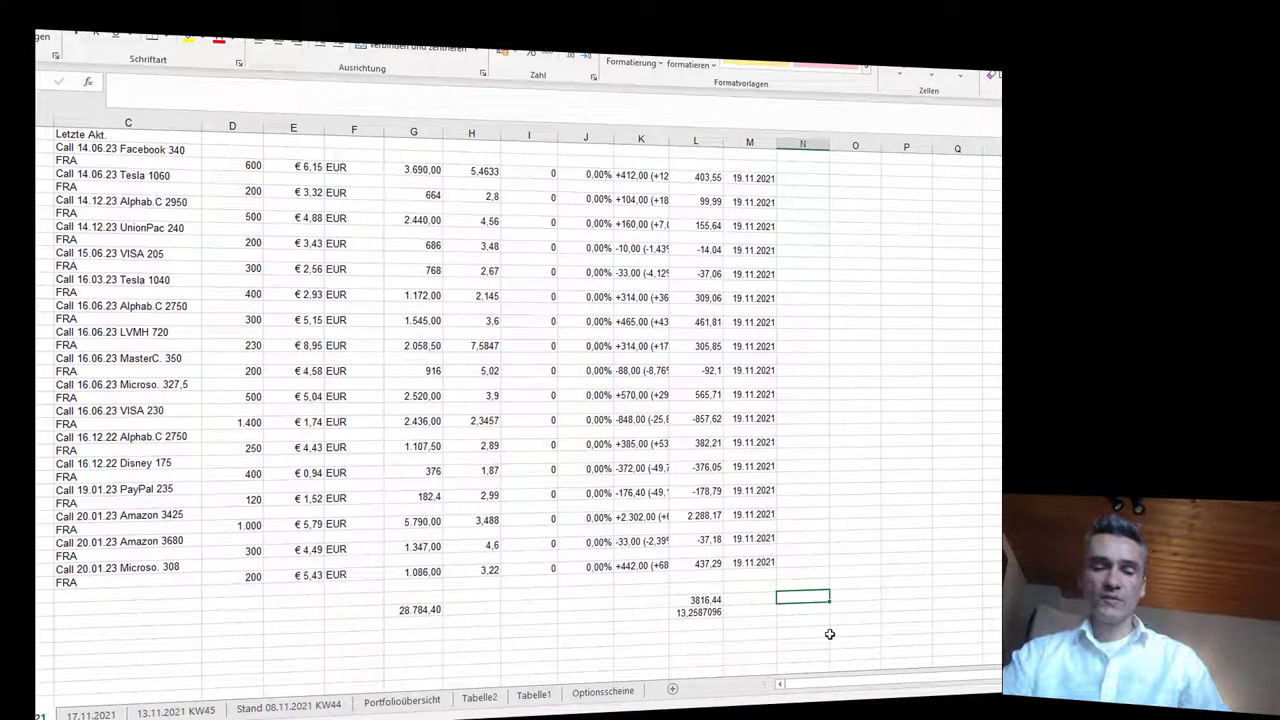
{"action": "type", "text": "1 Mon"}
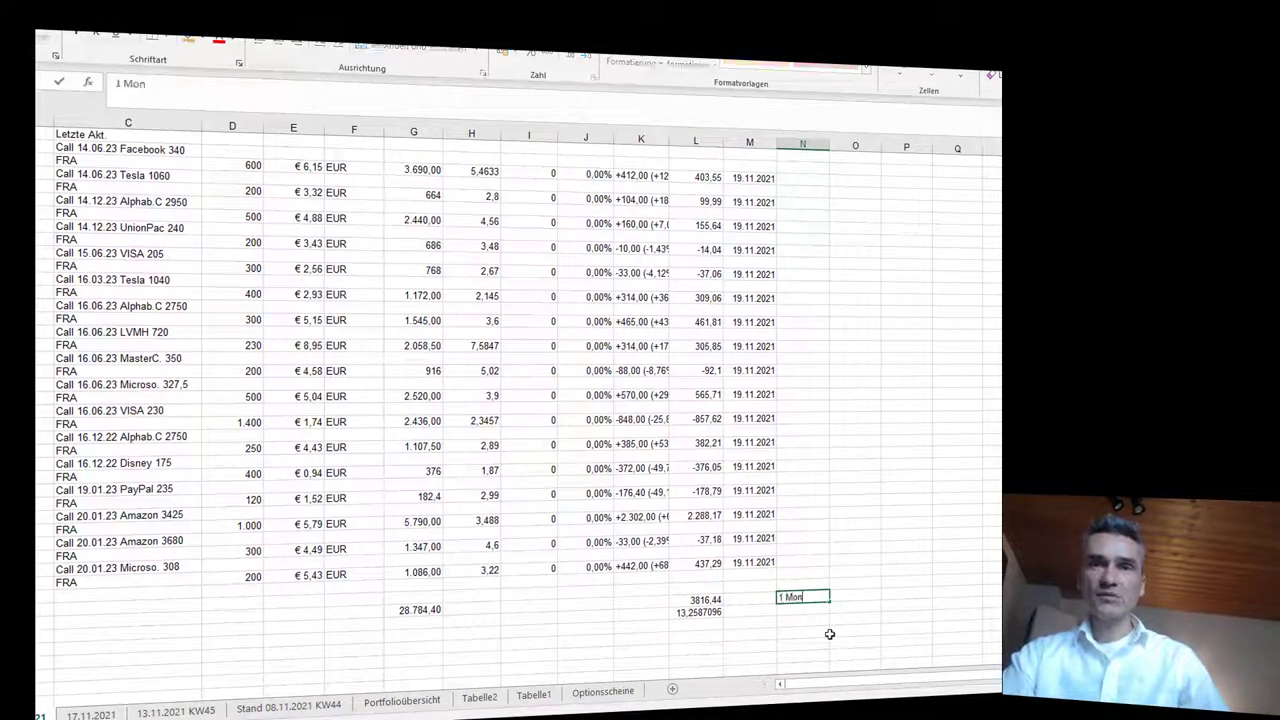
{"action": "type", "text": "at ca."}
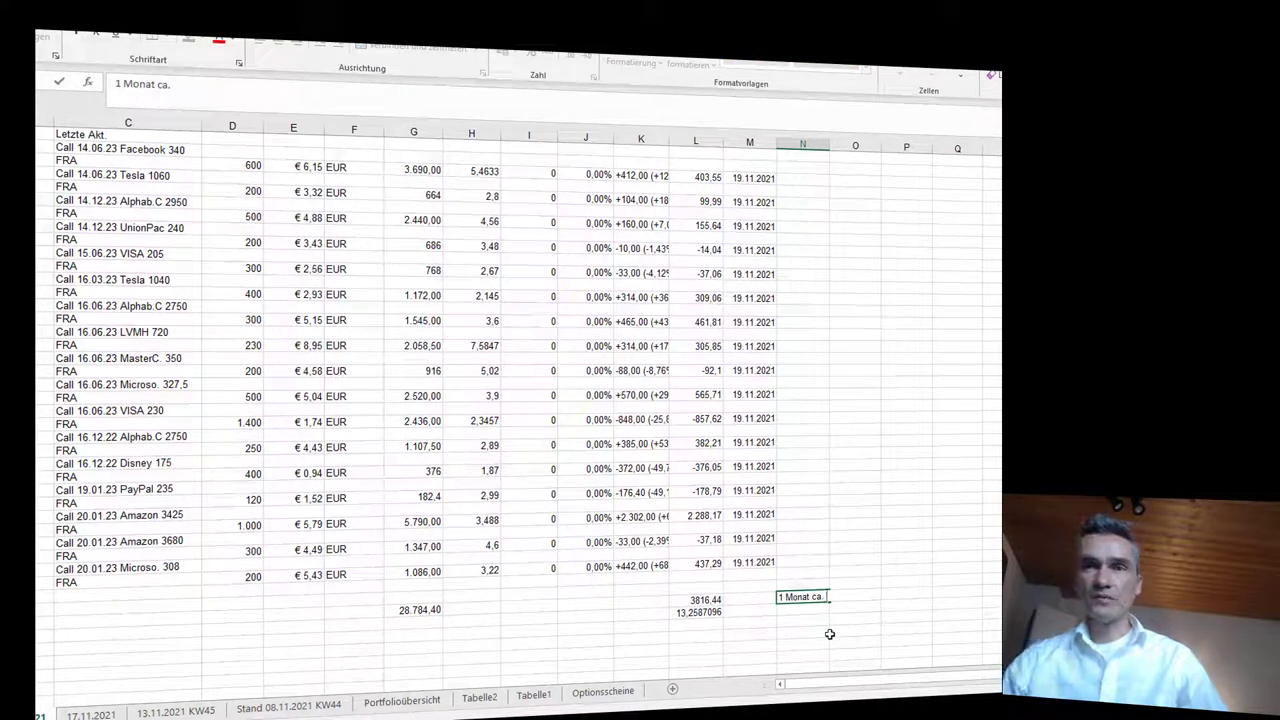
{"action": "left_click", "coordinate": [829, 634]}
{"action": "left_click", "coordinate": [814, 600]}
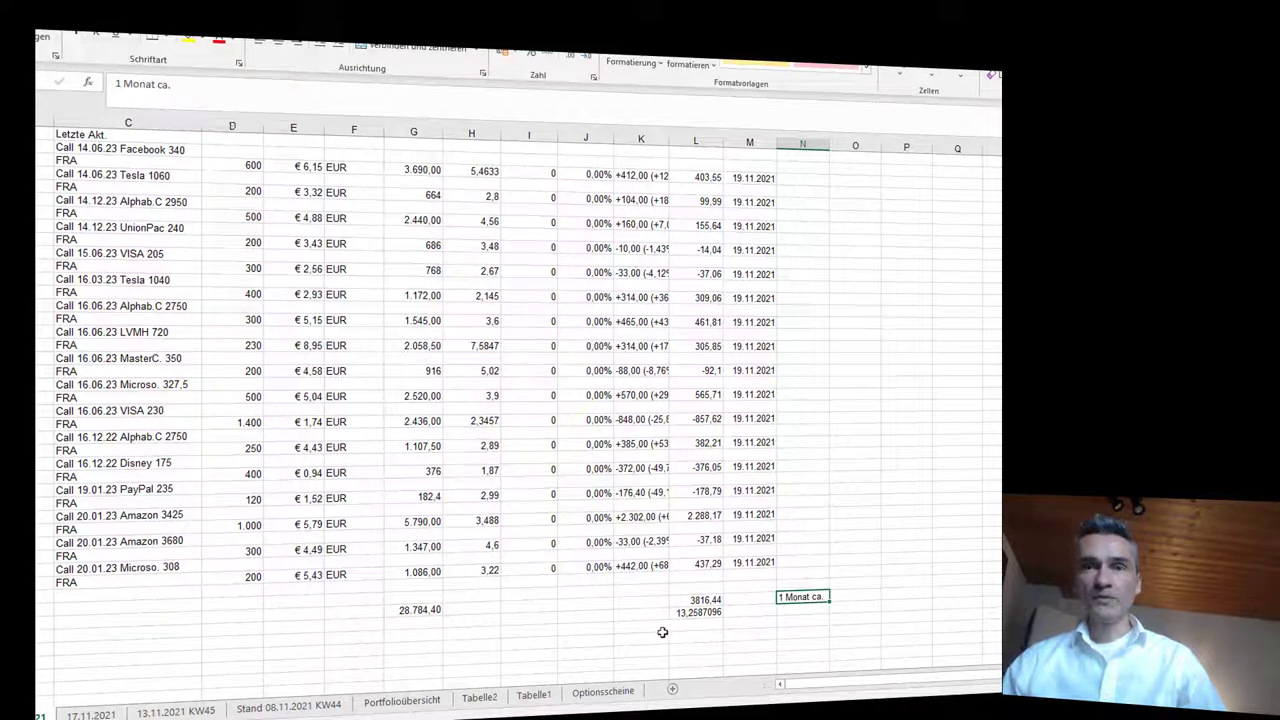
{"action": "left_click", "coordinate": [72, 36]}
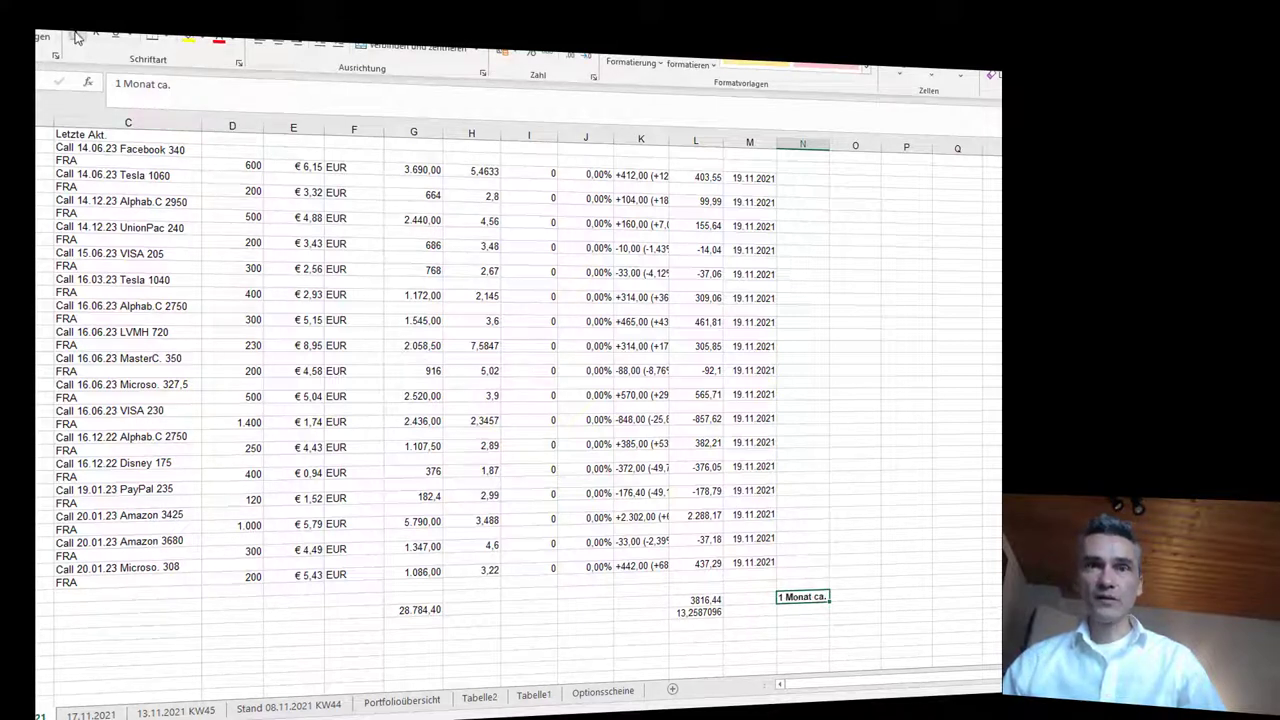
{"action": "left_click", "coordinate": [802, 610]}
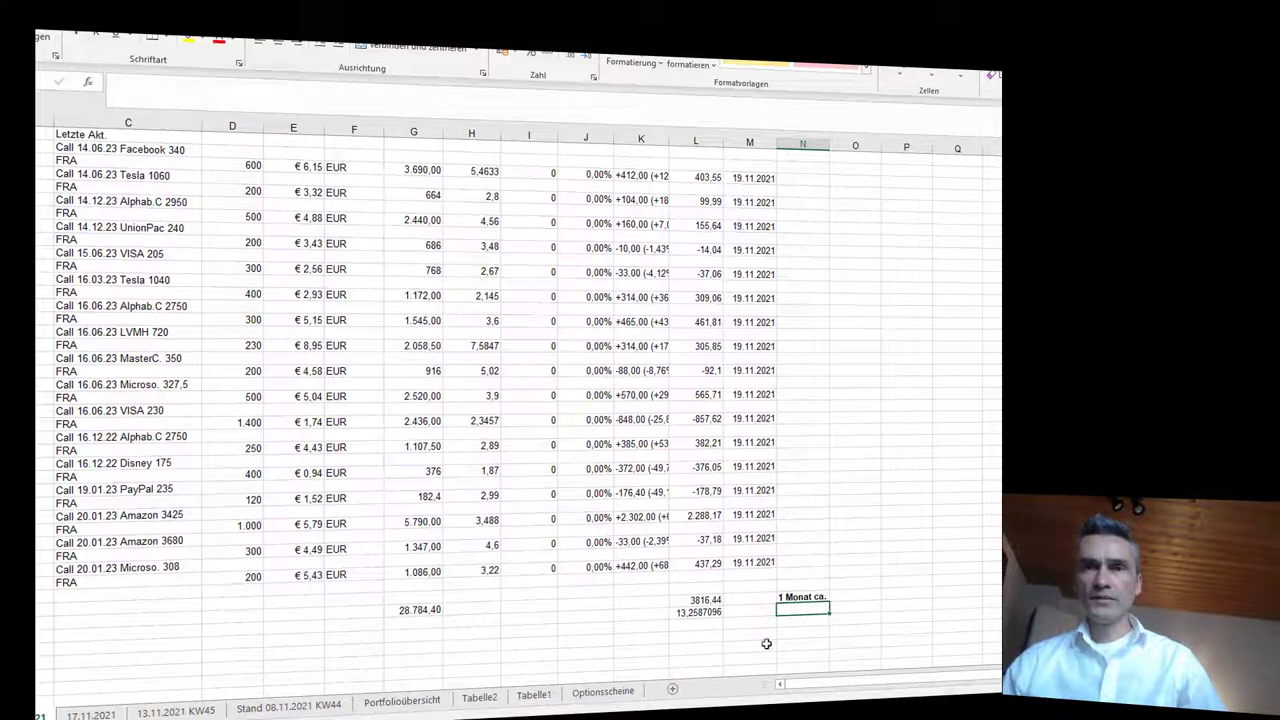
Enter the target "Ziel 50% P.A." in column O beside the "1 Monat ca." label
{"action": "left_click", "coordinate": [866, 595]}
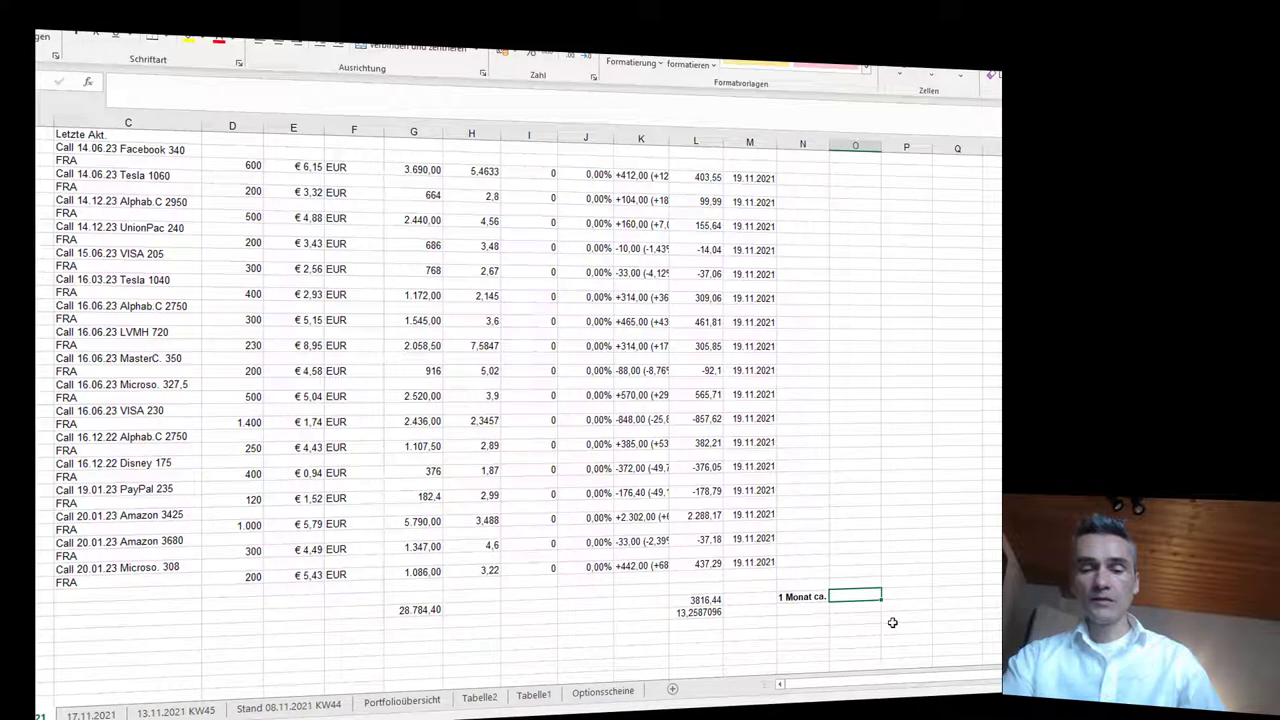
{"action": "type", "text": "Ziel 5"}
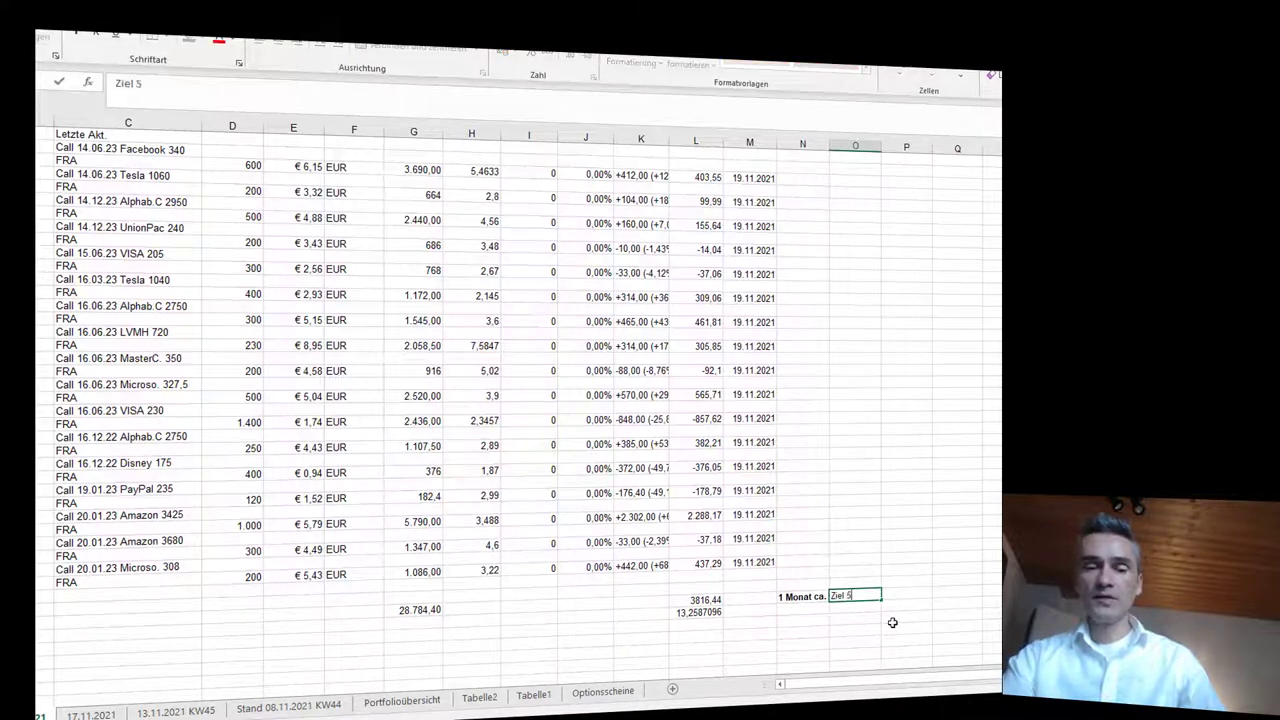
{"action": "type", "text": "0% im"}
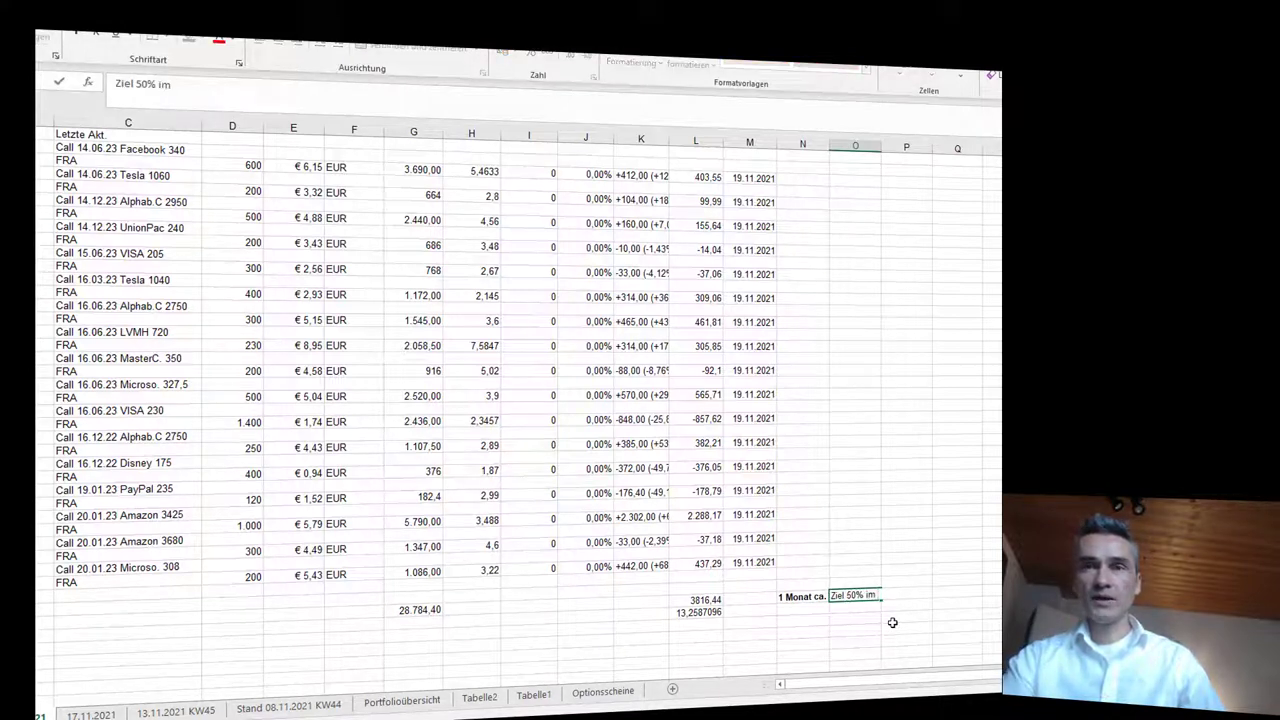
{"action": "key", "text": "BackSpace"}
{"action": "key", "text": "BackSpace"}
{"action": "type", "text": "P.A."}
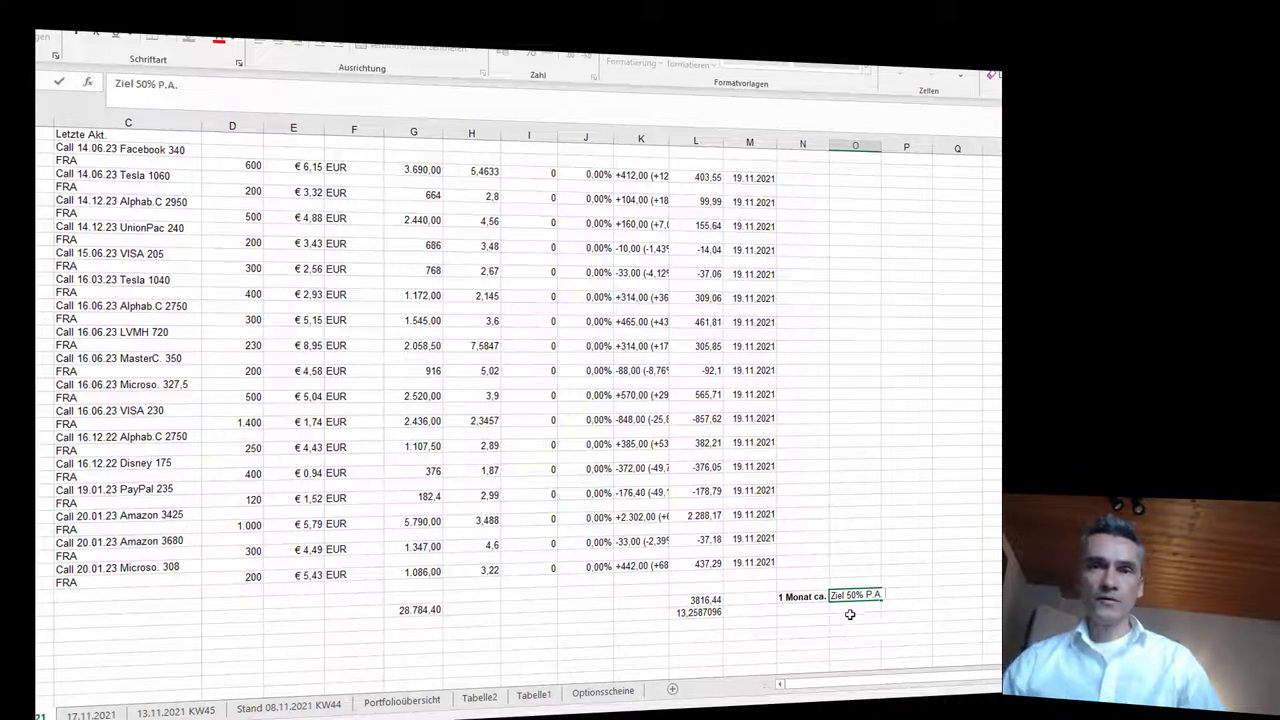
{"action": "left_click", "coordinate": [849, 618]}
Set the font size of both labels in columns N and O to 12 and widen column N to fit
{"action": "left_click_drag", "start_coordinate": [805, 597], "coordinate": [855, 620]}
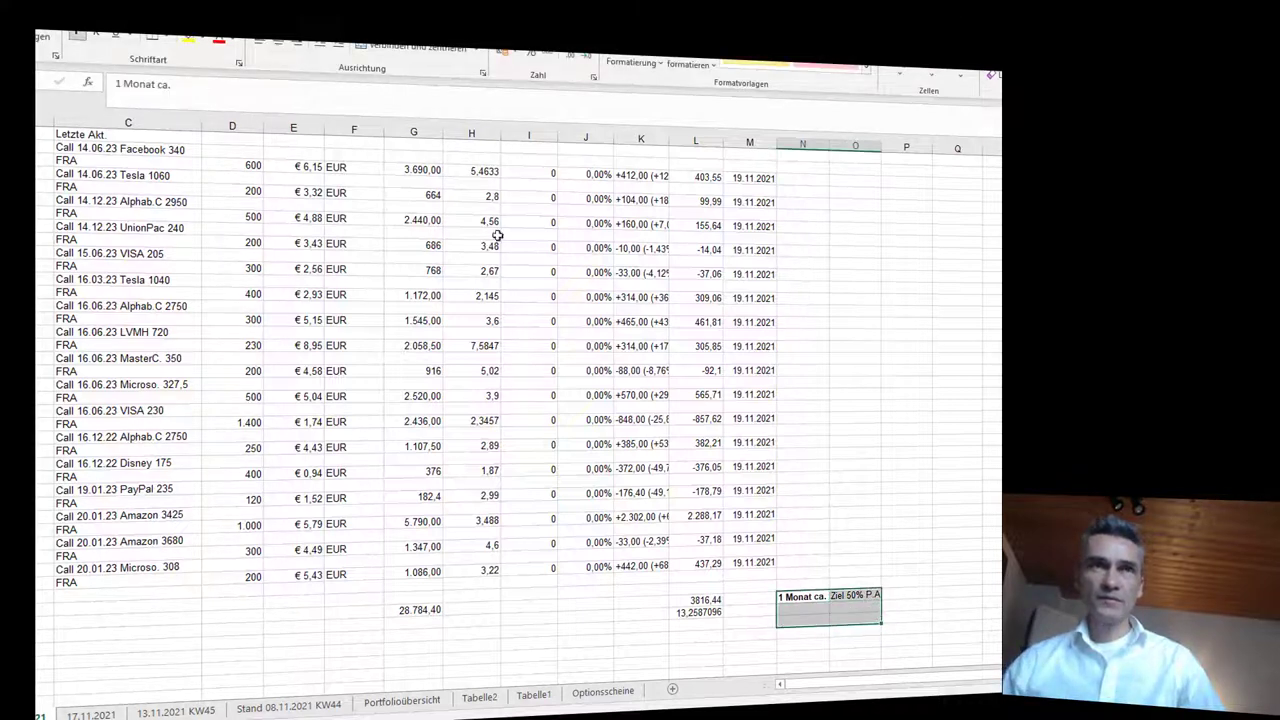
{"action": "left_click", "coordinate": [200, 37]}
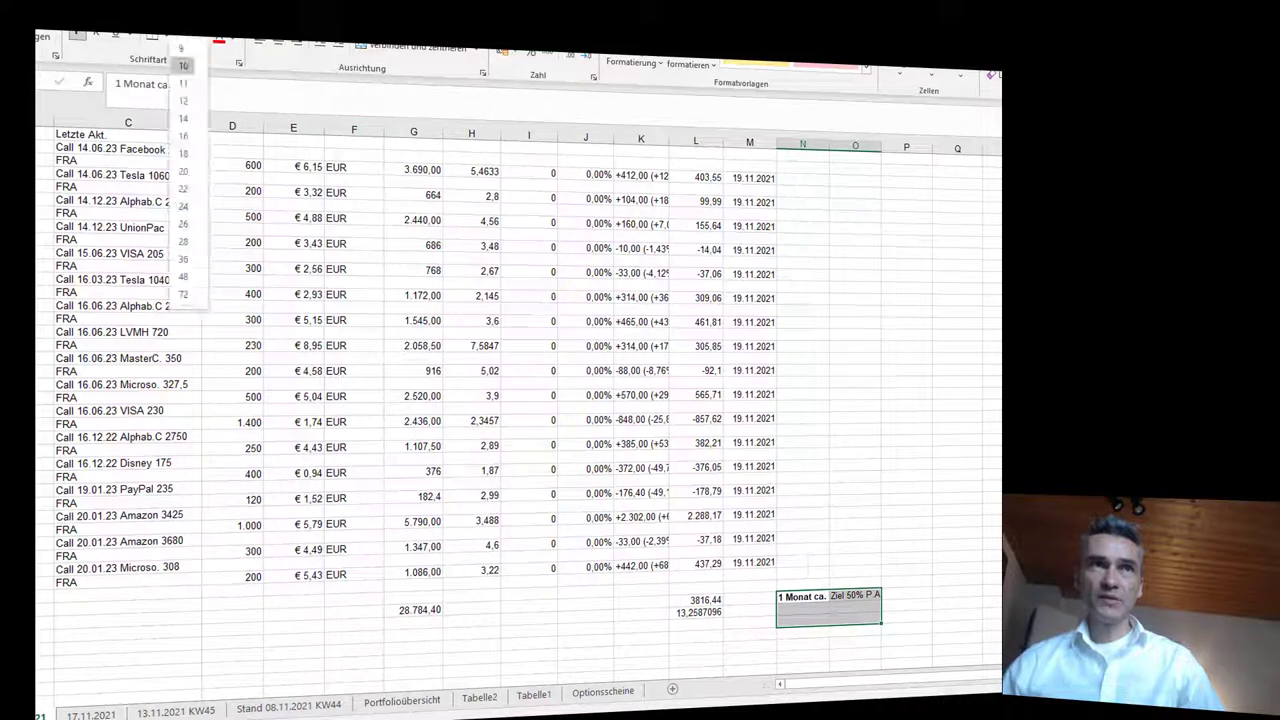
{"action": "left_click", "coordinate": [183, 101]}
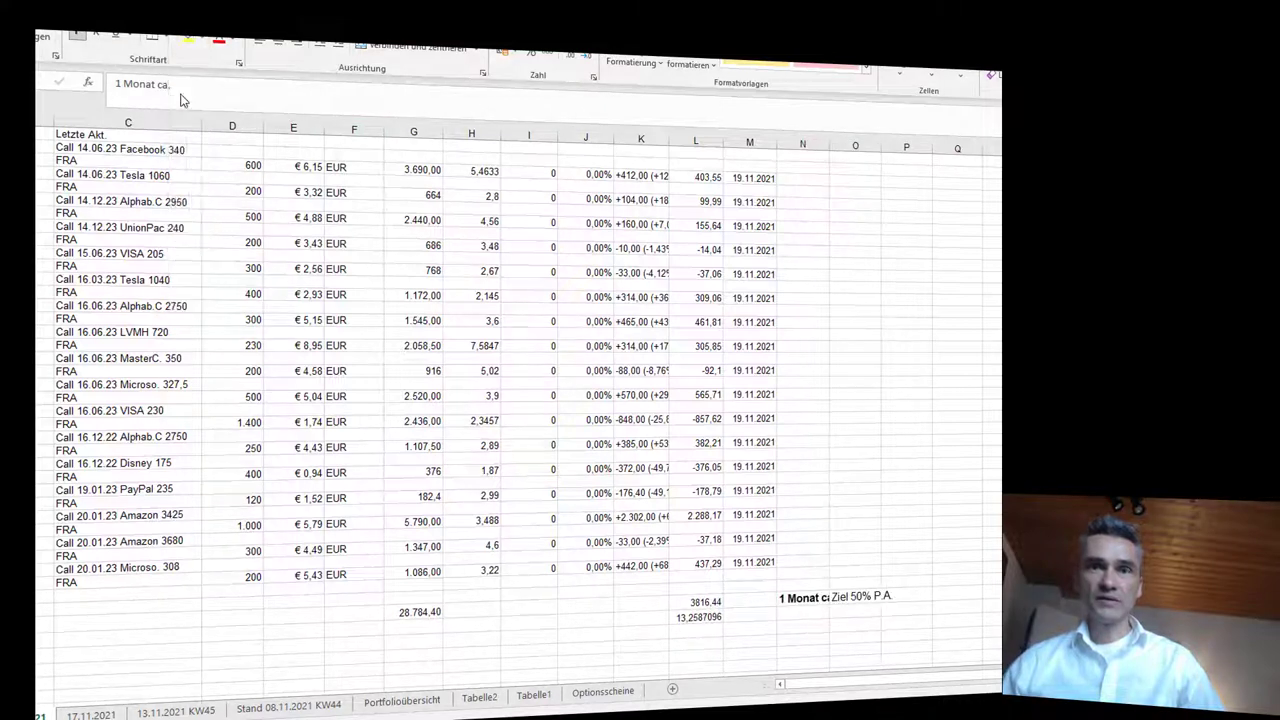
{"action": "left_click", "coordinate": [826, 166]}
{"action": "left_click_drag", "start_coordinate": [829, 146], "coordinate": [855, 146]}
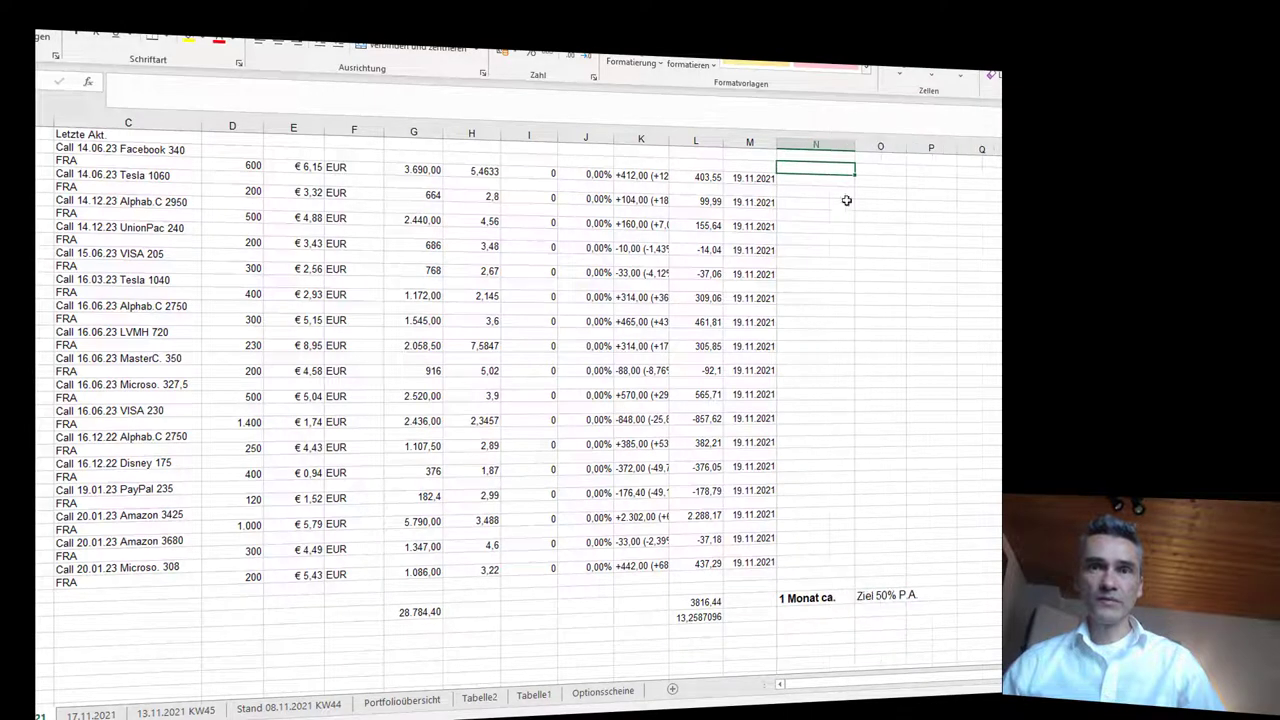
Make the "Ziel 50% P.A." label in column O bold
{"action": "left_click_drag", "start_coordinate": [835, 610], "coordinate": [905, 604]}
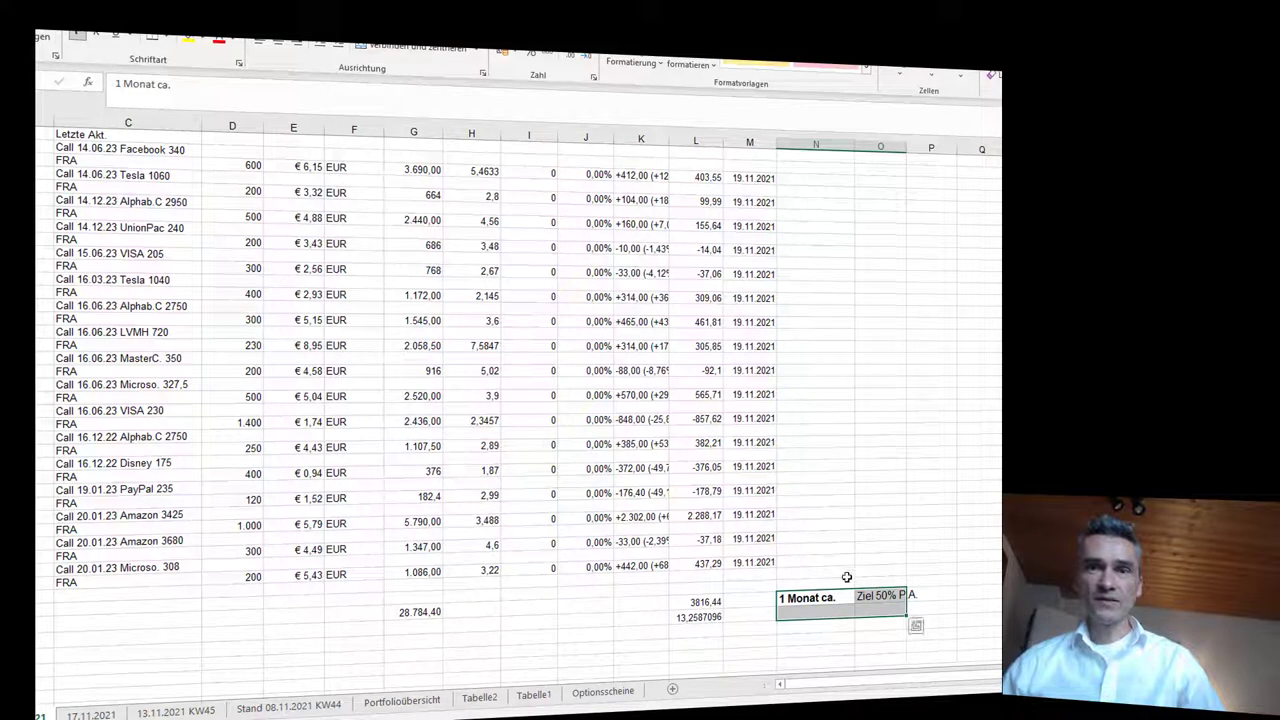
{"action": "left_click", "coordinate": [890, 597]}
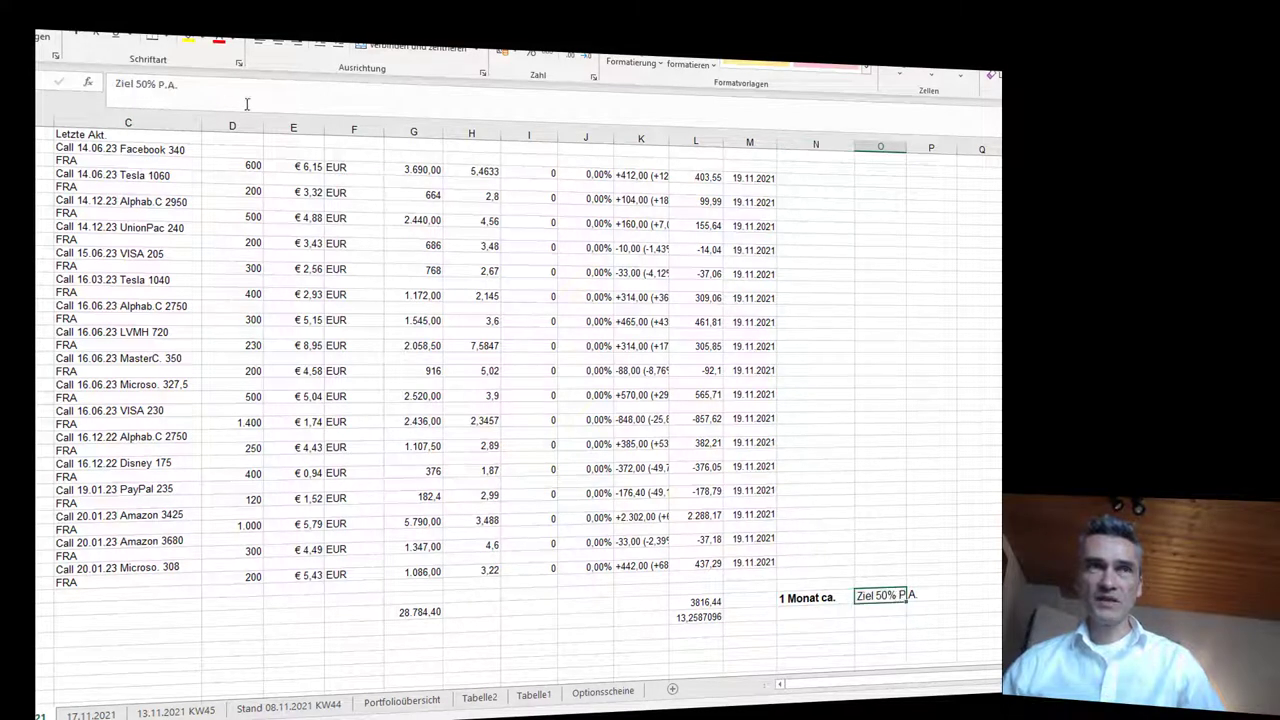
{"action": "left_click", "coordinate": [78, 36]}
{"action": "left_click", "coordinate": [806, 613]}
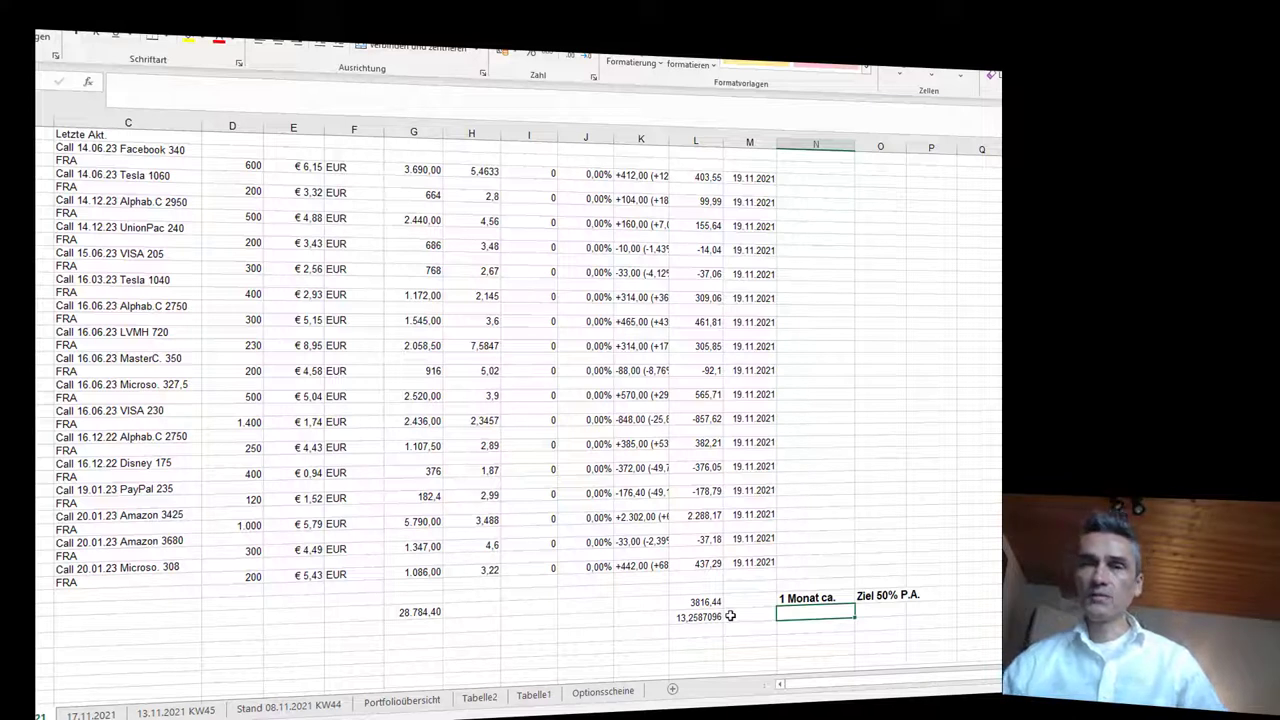
{"action": "left_click", "coordinate": [886, 597]}
{"action": "left_click", "coordinate": [810, 614]}
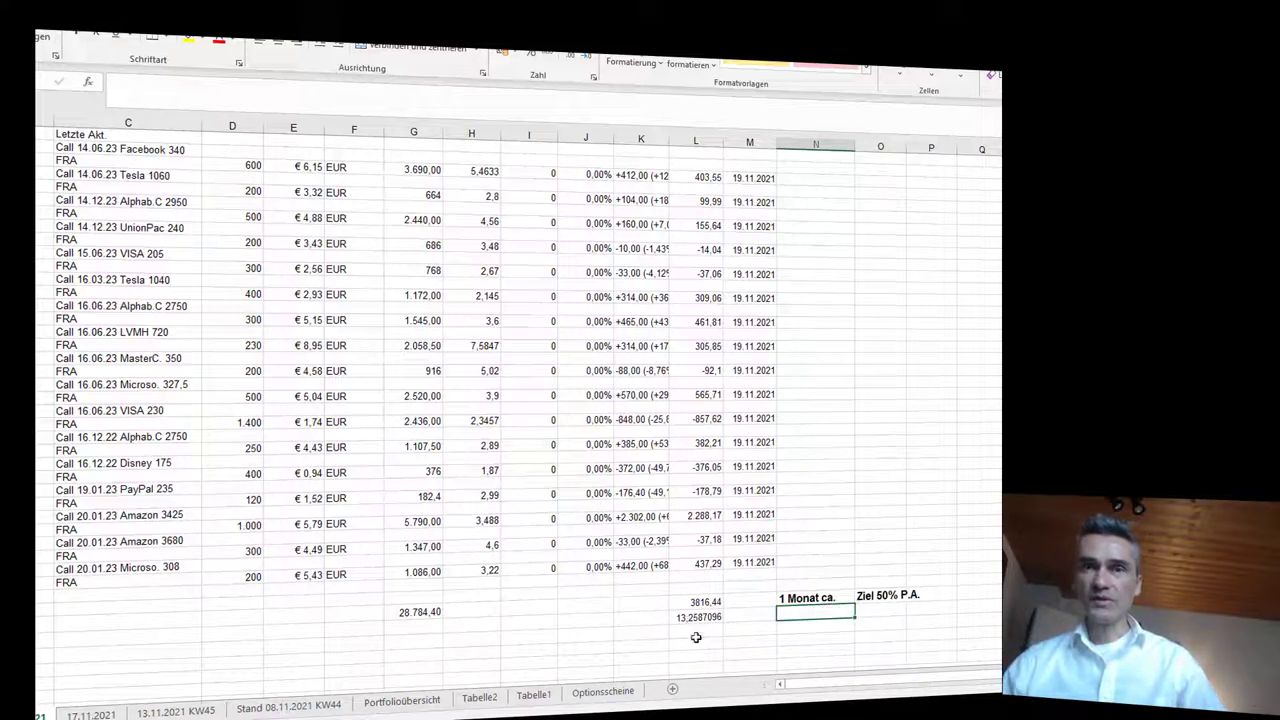
Extend the label in column N to "1 Monat ca. 13%" and widen the column to fit the text
{"action": "left_click", "coordinate": [838, 597]}
{"action": "type", "text": "1"}
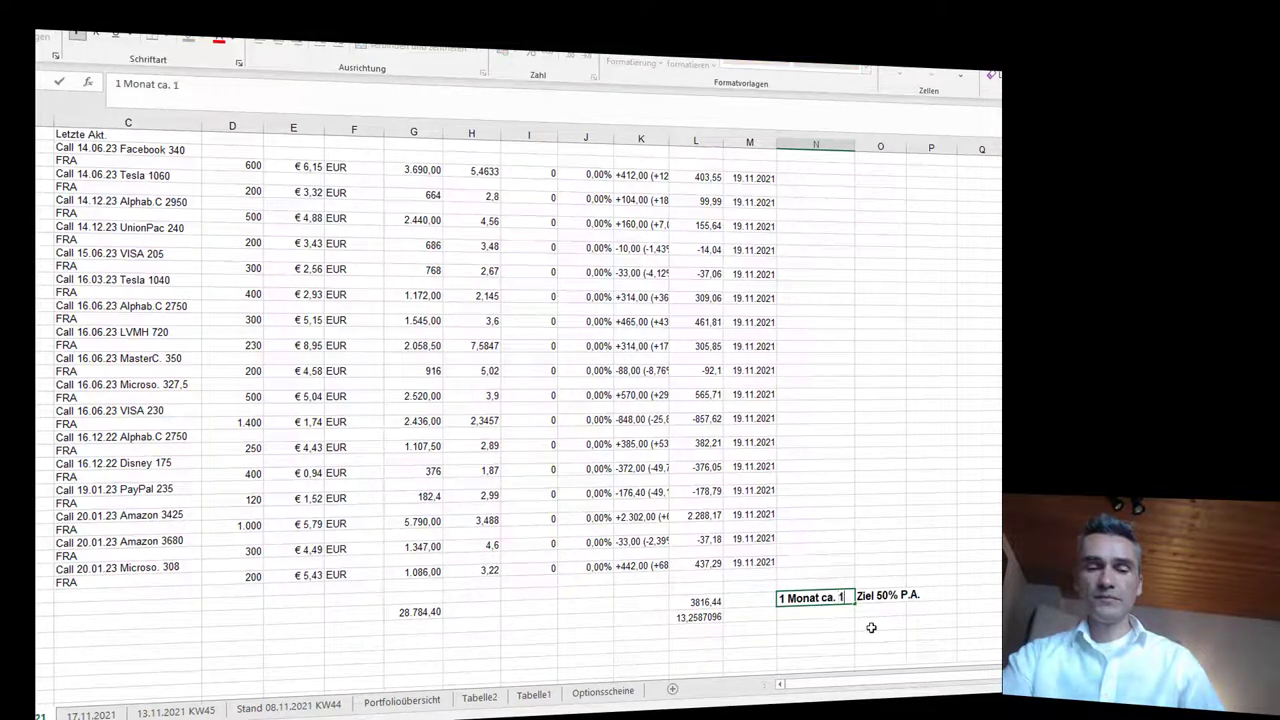
{"action": "type", "text": "3%"}
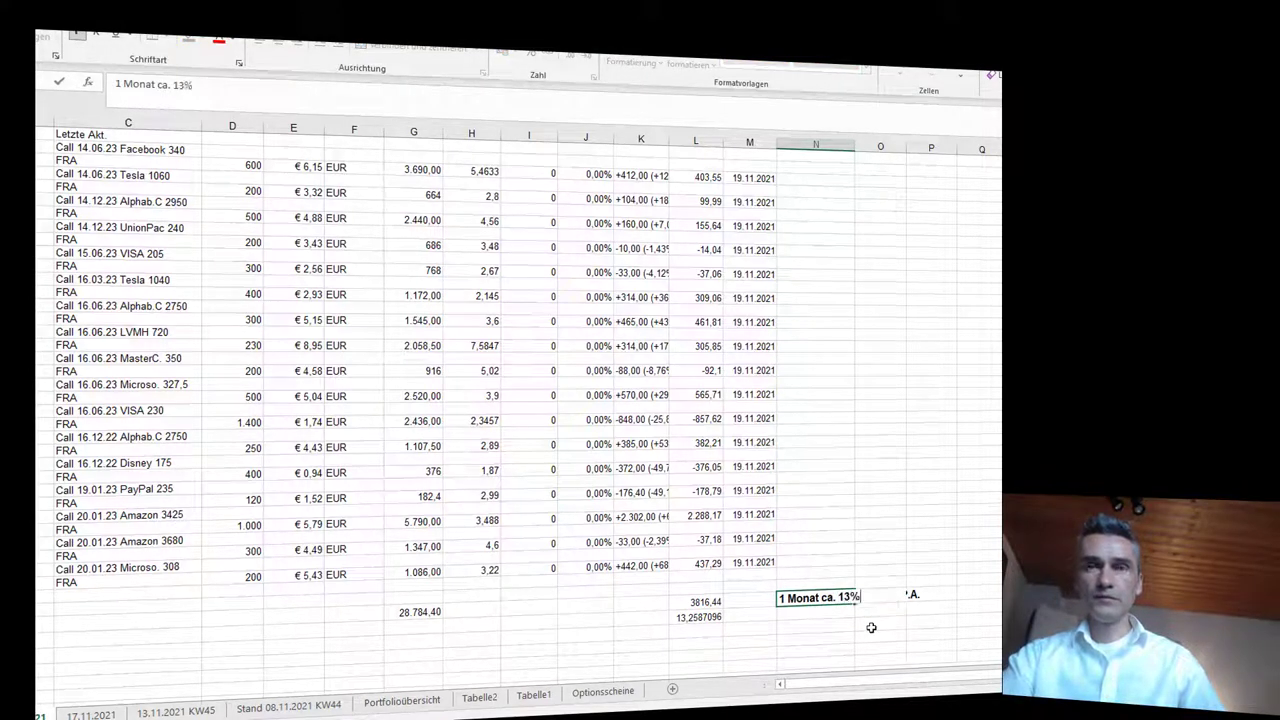
{"action": "key", "text": "Return"}
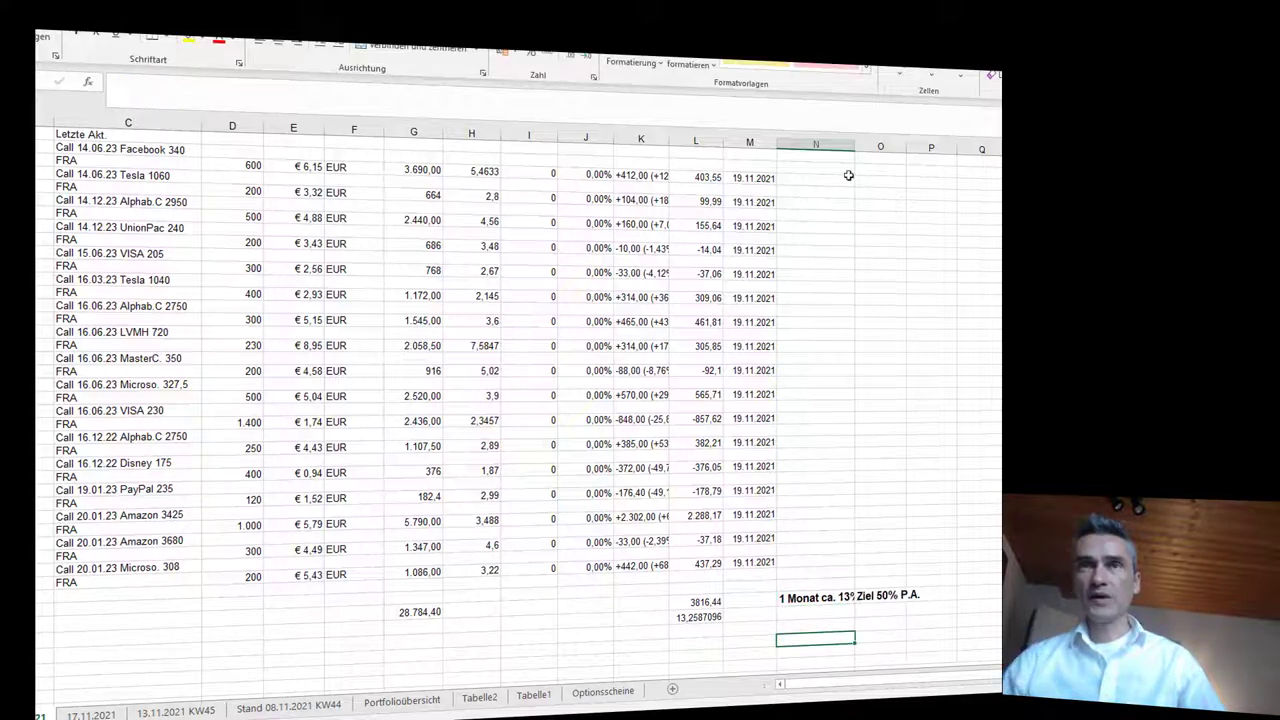
{"action": "left_click_drag", "start_coordinate": [855, 147], "coordinate": [863, 147]}
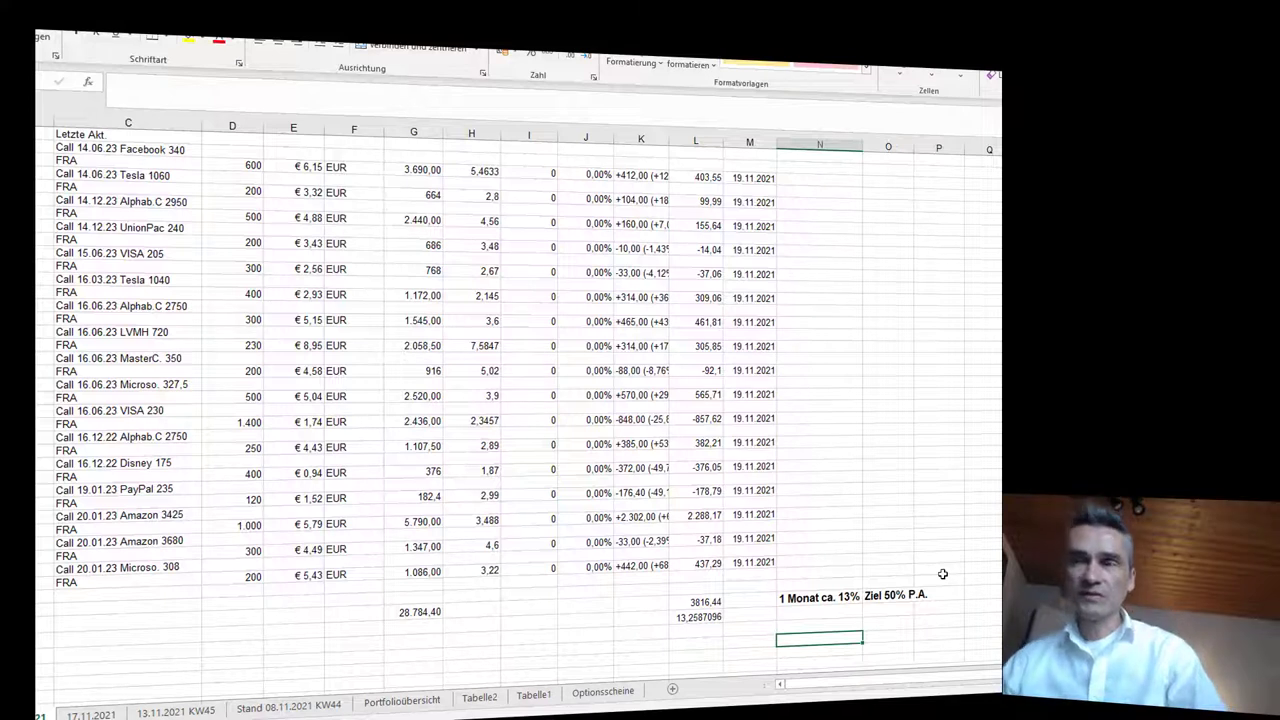
{"action": "left_click", "coordinate": [869, 612]}
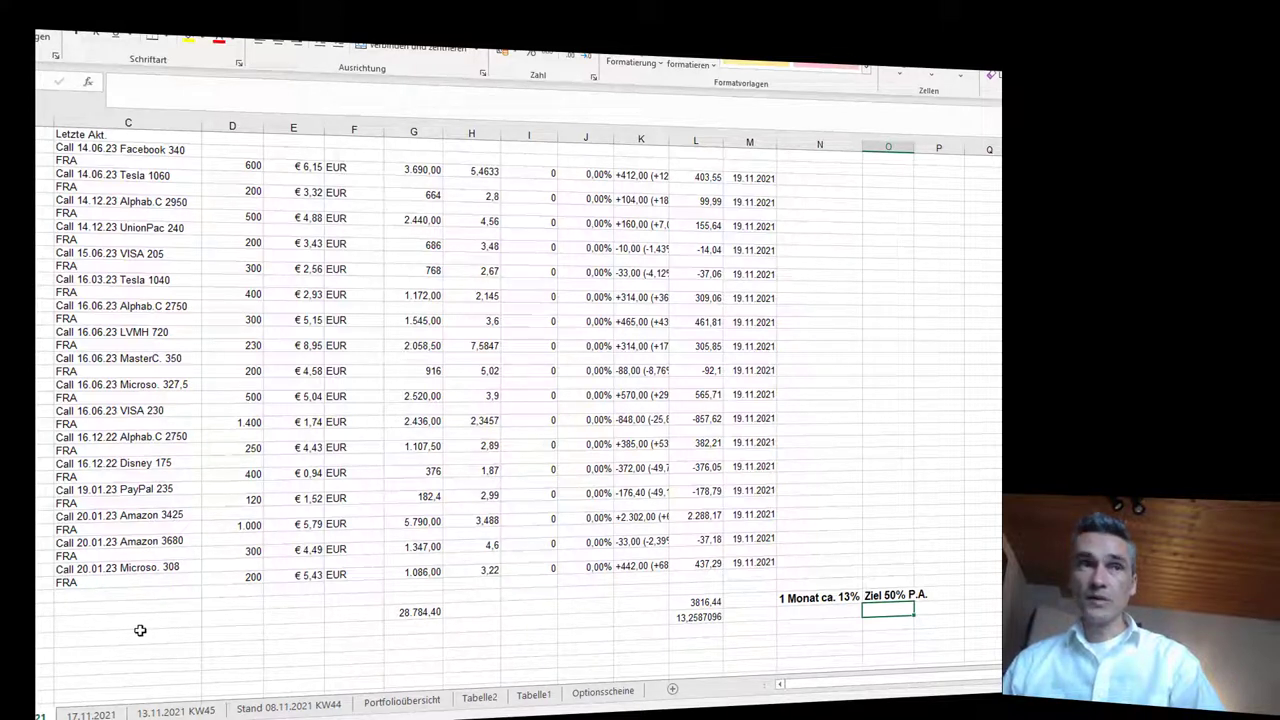
Review the list of call warrants, looking at the MasterC. 350 position and its profit in column L
{"action": "left_click", "coordinate": [89, 360]}
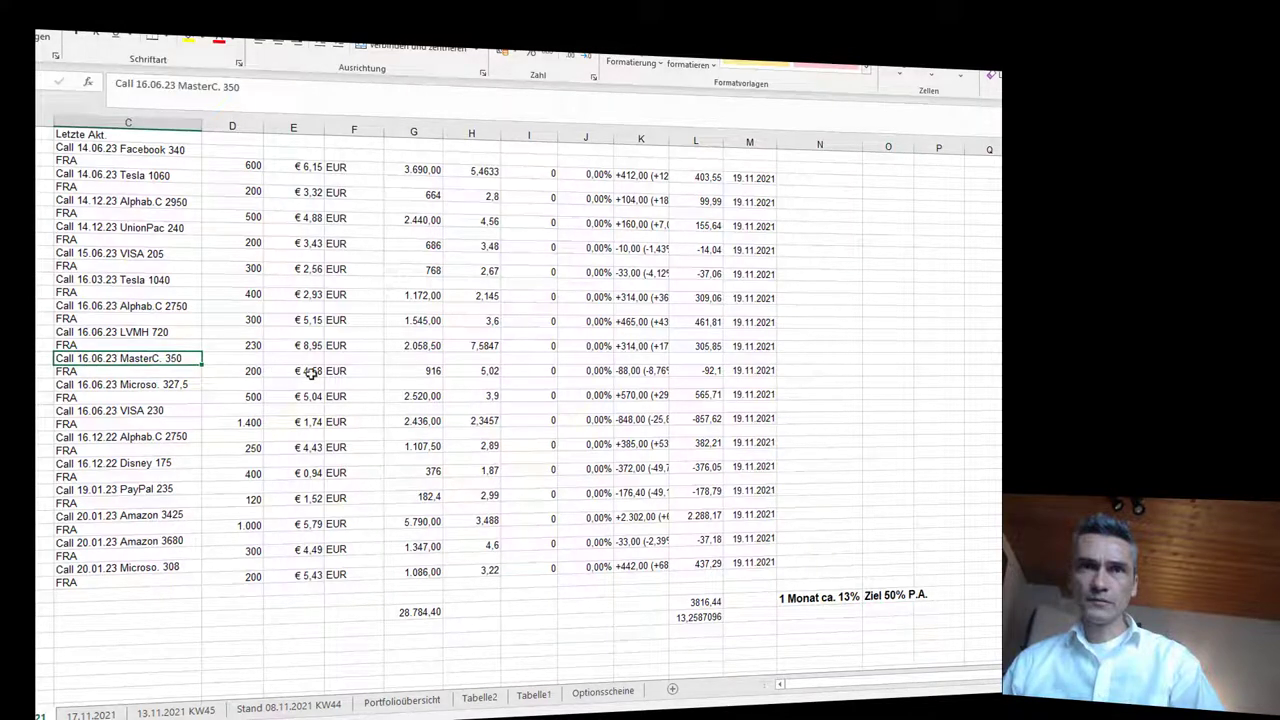
{"action": "left_click", "coordinate": [706, 370]}
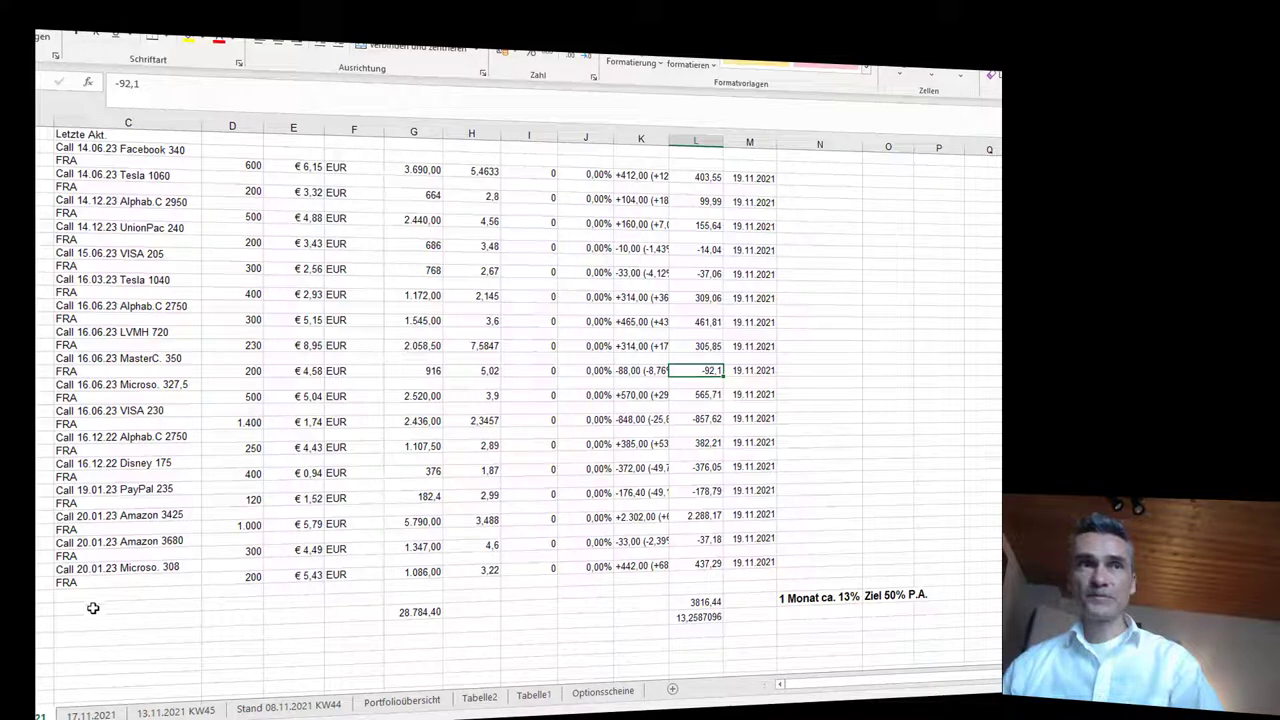
{"action": "scroll", "coordinate": [70, 618], "scroll_direction": "up", "scroll_amount": 1}
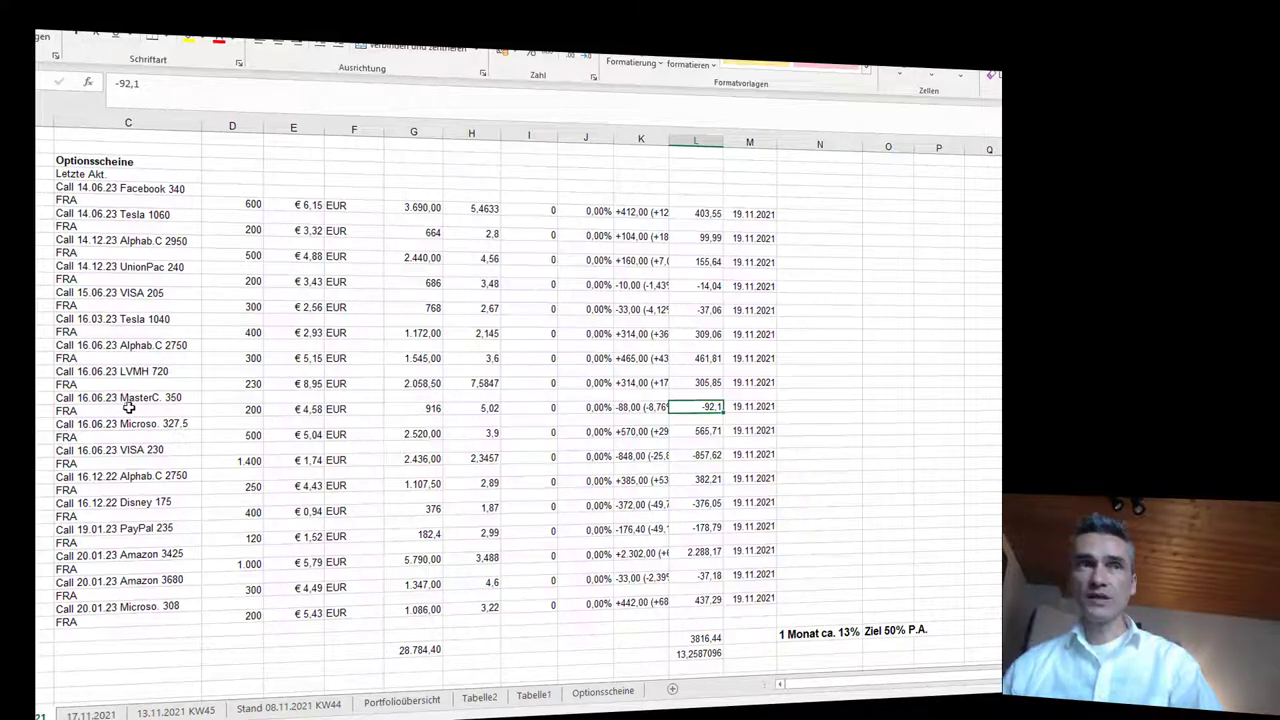
{"action": "scroll", "coordinate": [127, 408], "scroll_direction": "down", "scroll_amount": 1}
{"action": "scroll", "coordinate": [128, 431], "scroll_direction": "up", "scroll_amount": 1}
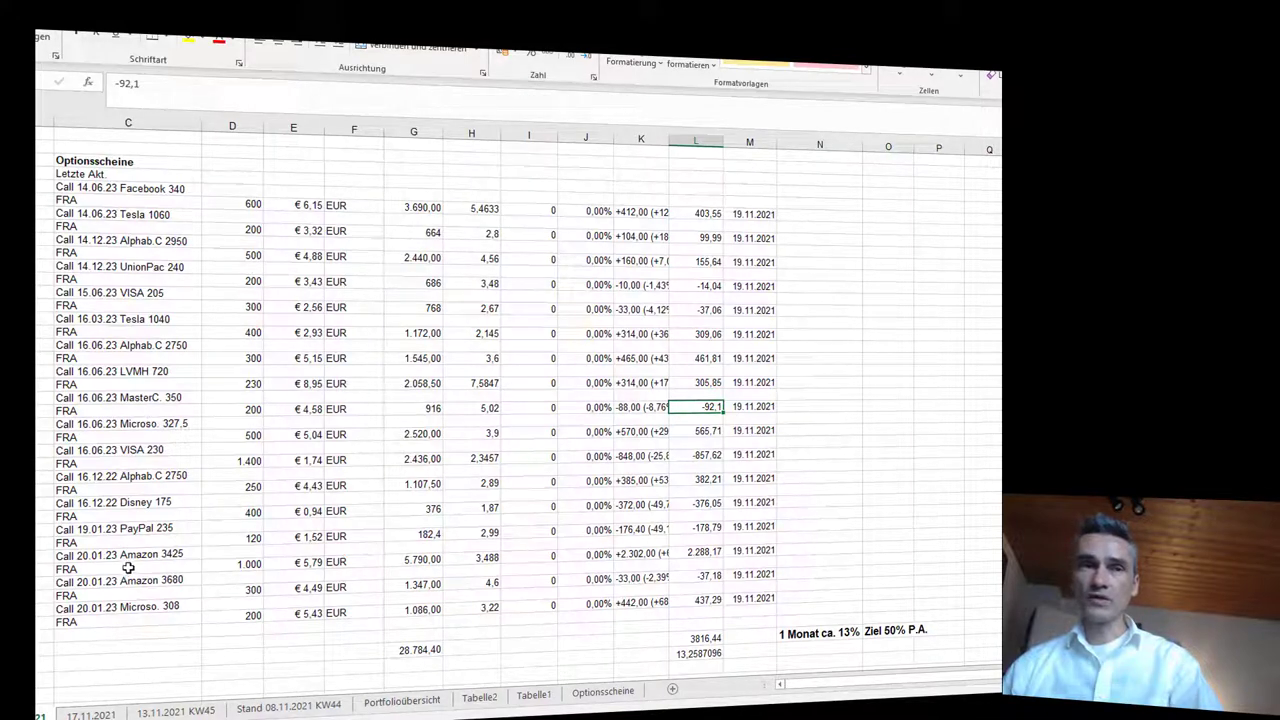
{"action": "scroll", "coordinate": [127, 568], "scroll_direction": "down", "scroll_amount": 1}
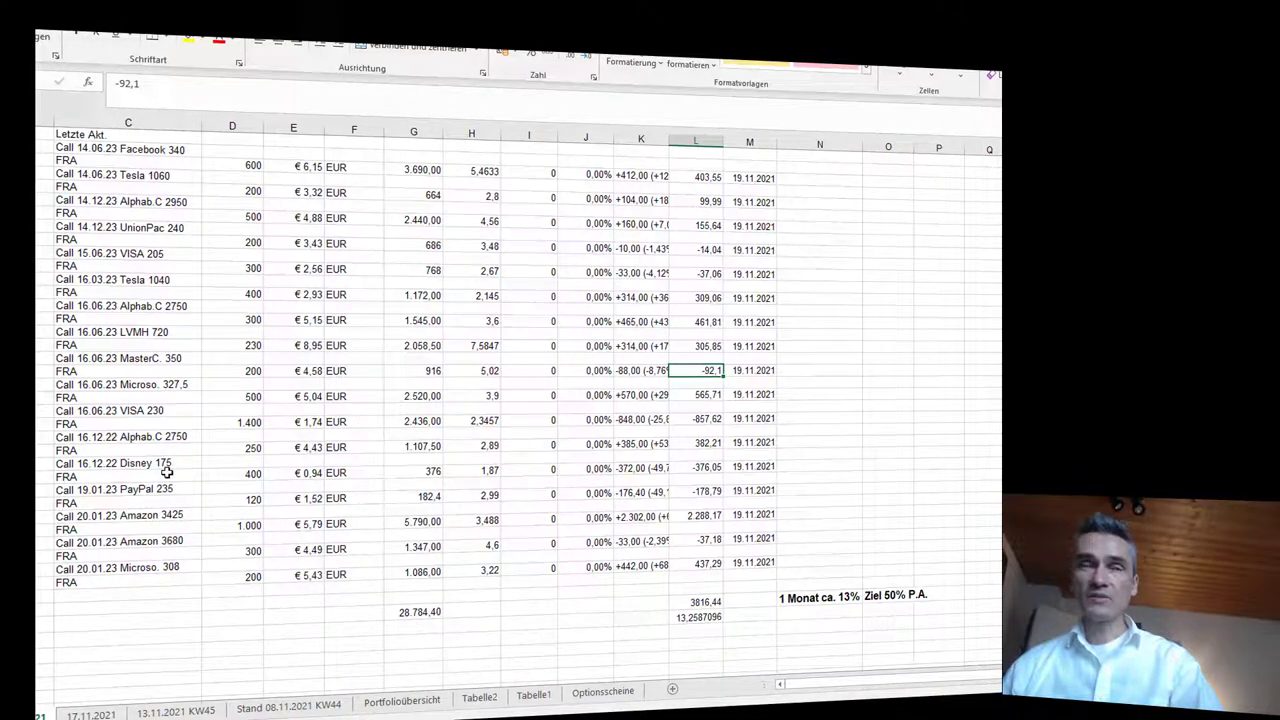
{"action": "left_click", "coordinate": [127, 607]}
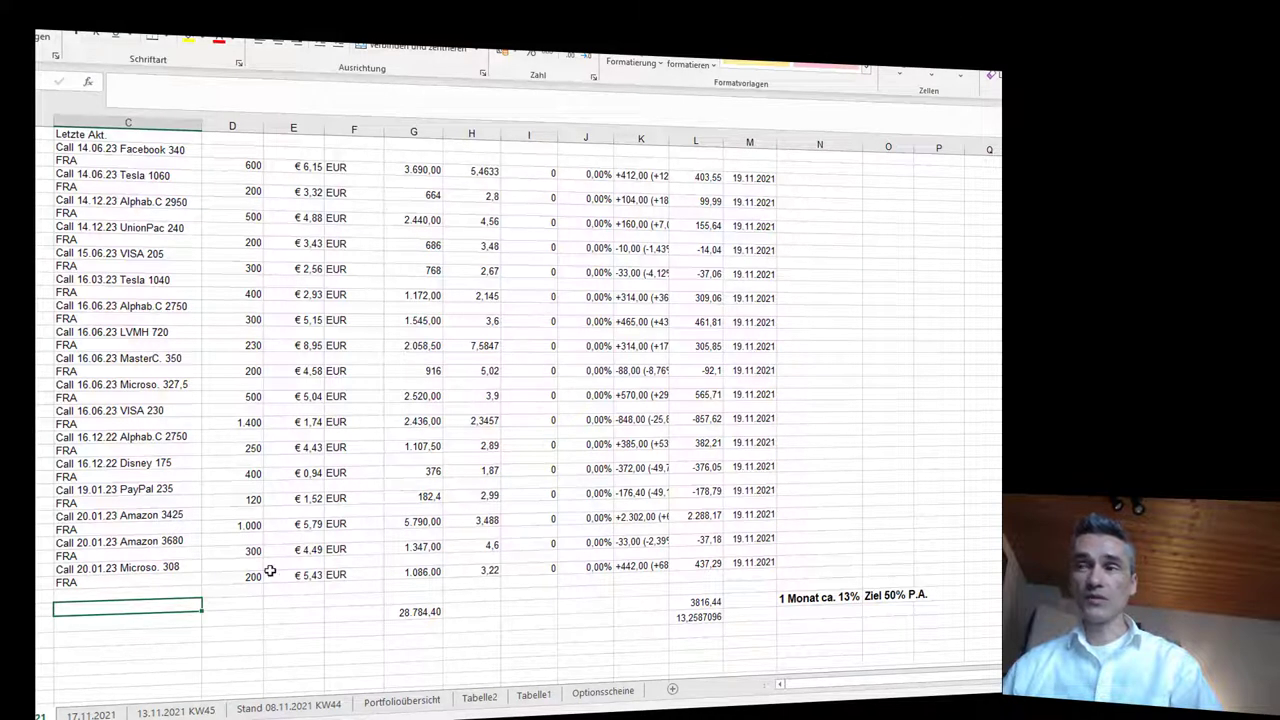
{"action": "left_click", "coordinate": [148, 624]}
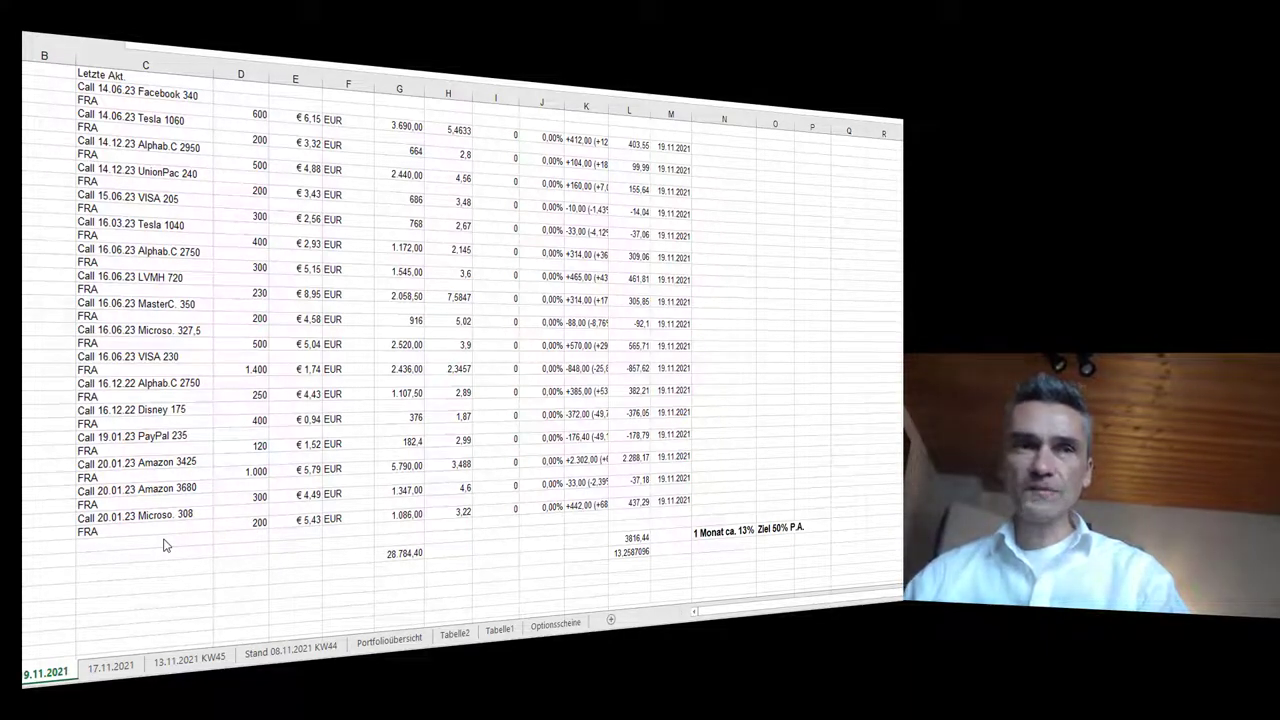
{"action": "left_click", "coordinate": [210, 570]}
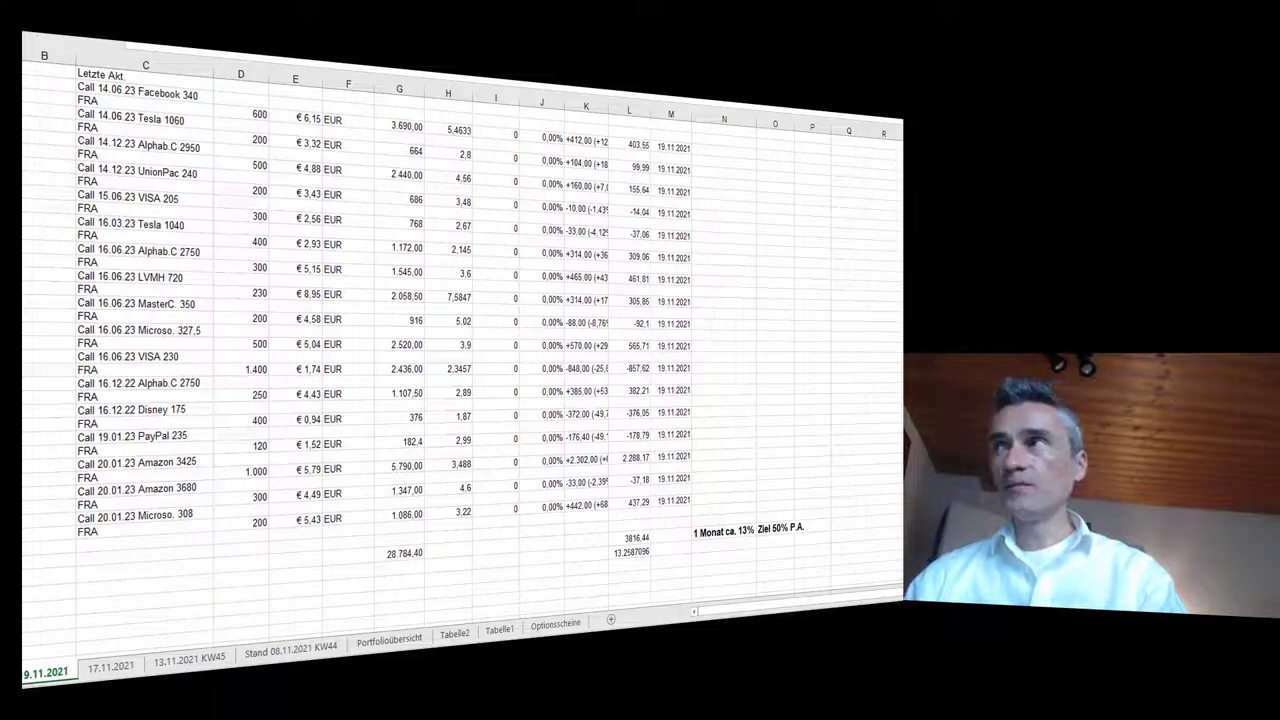
{"action": "left_click", "coordinate": [144, 568]}
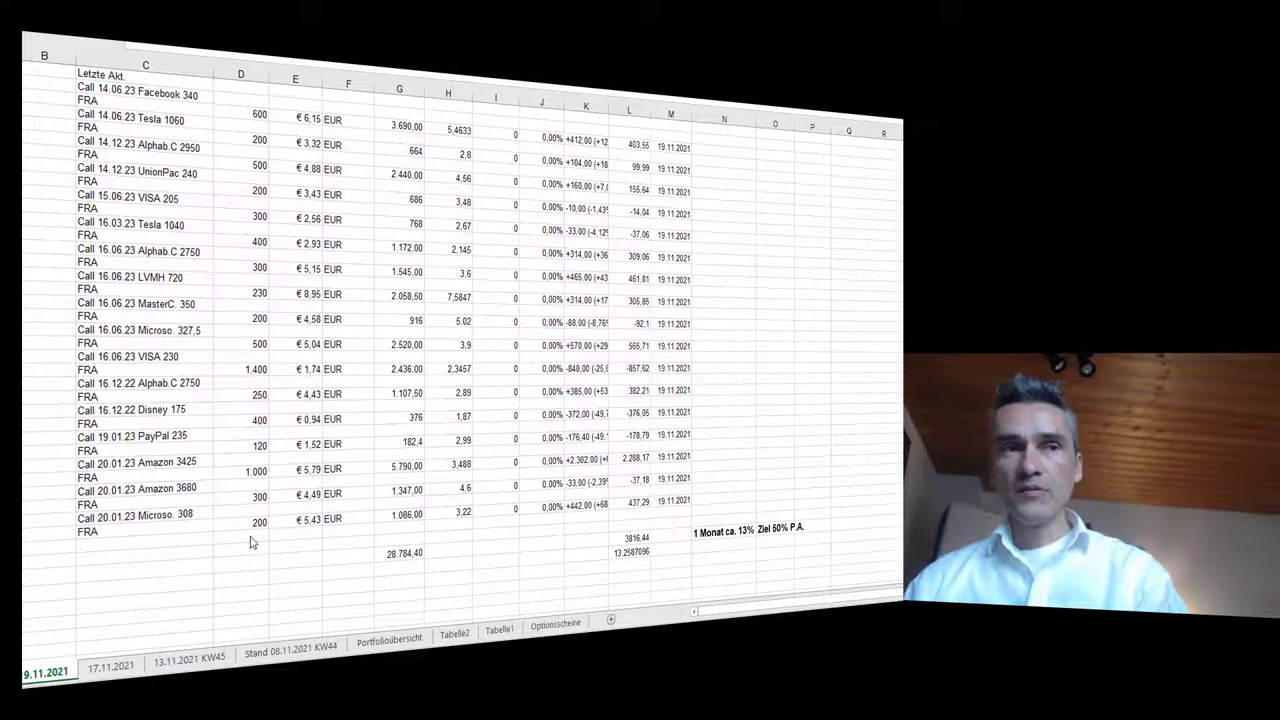
{"action": "left_click", "coordinate": [116, 574]}
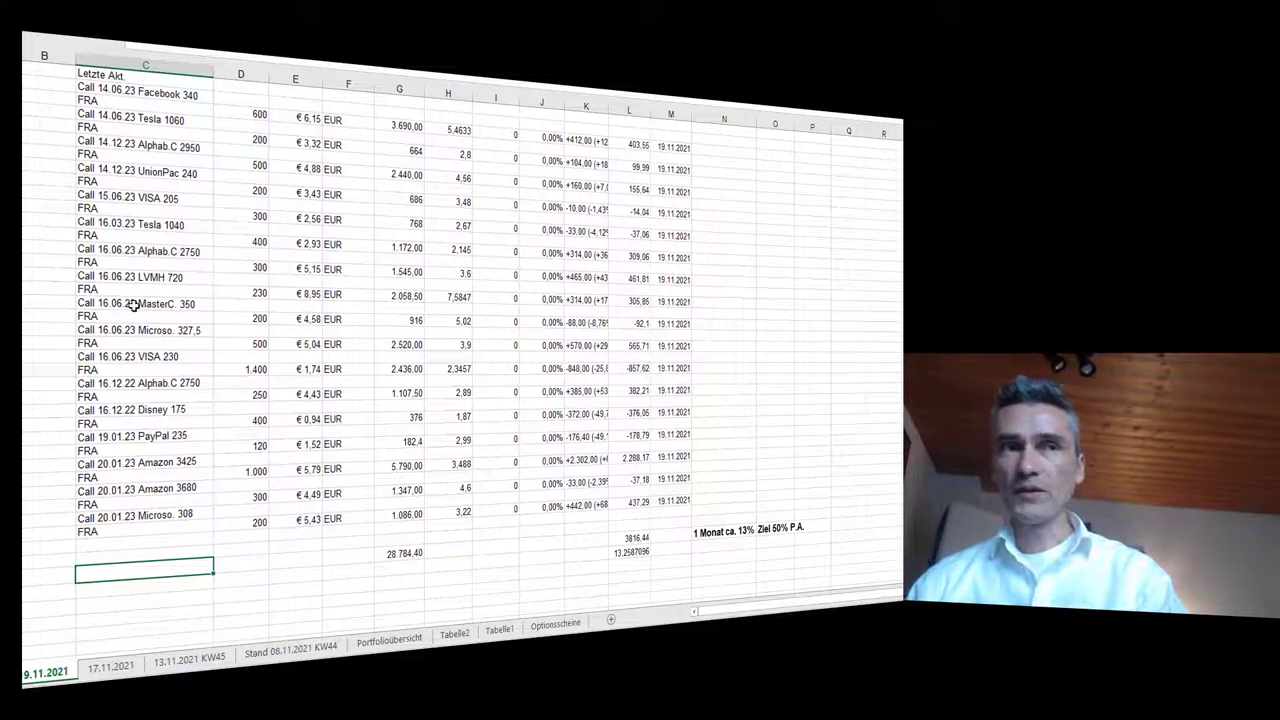
{"action": "left_click", "coordinate": [158, 596]}
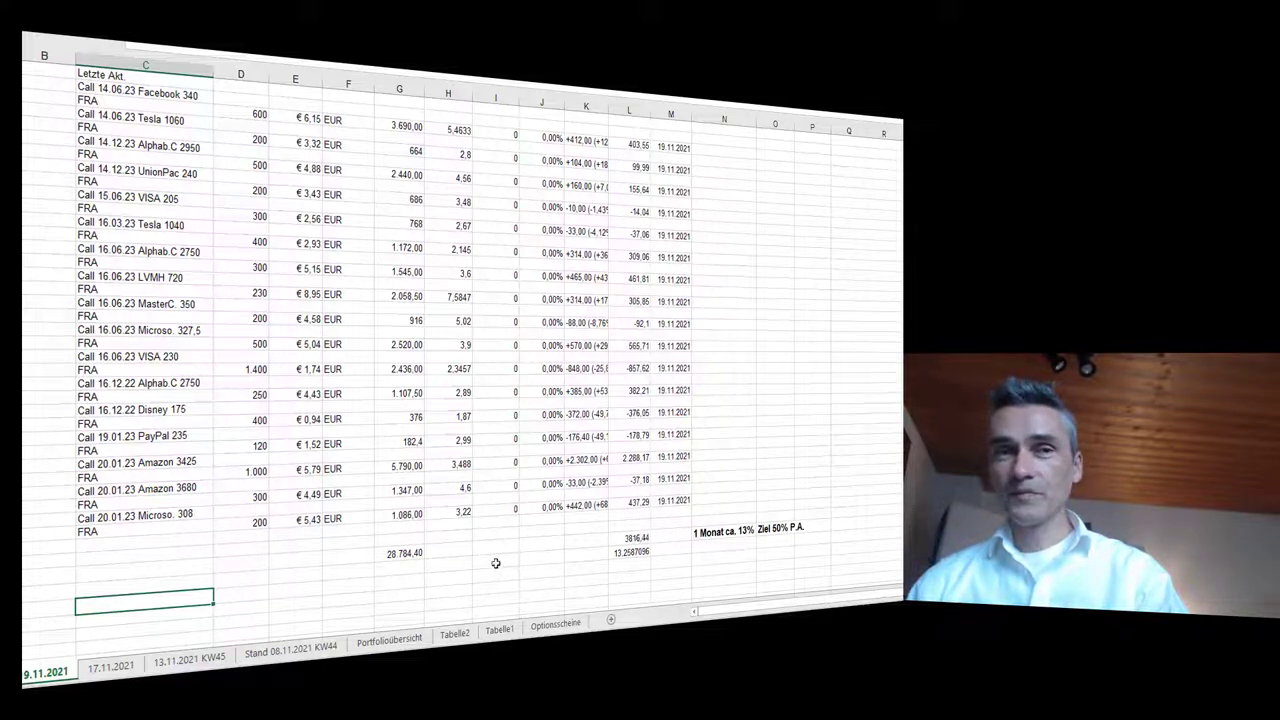
Check the total portfolio value below the position values in column G
{"action": "left_click", "coordinate": [410, 555]}
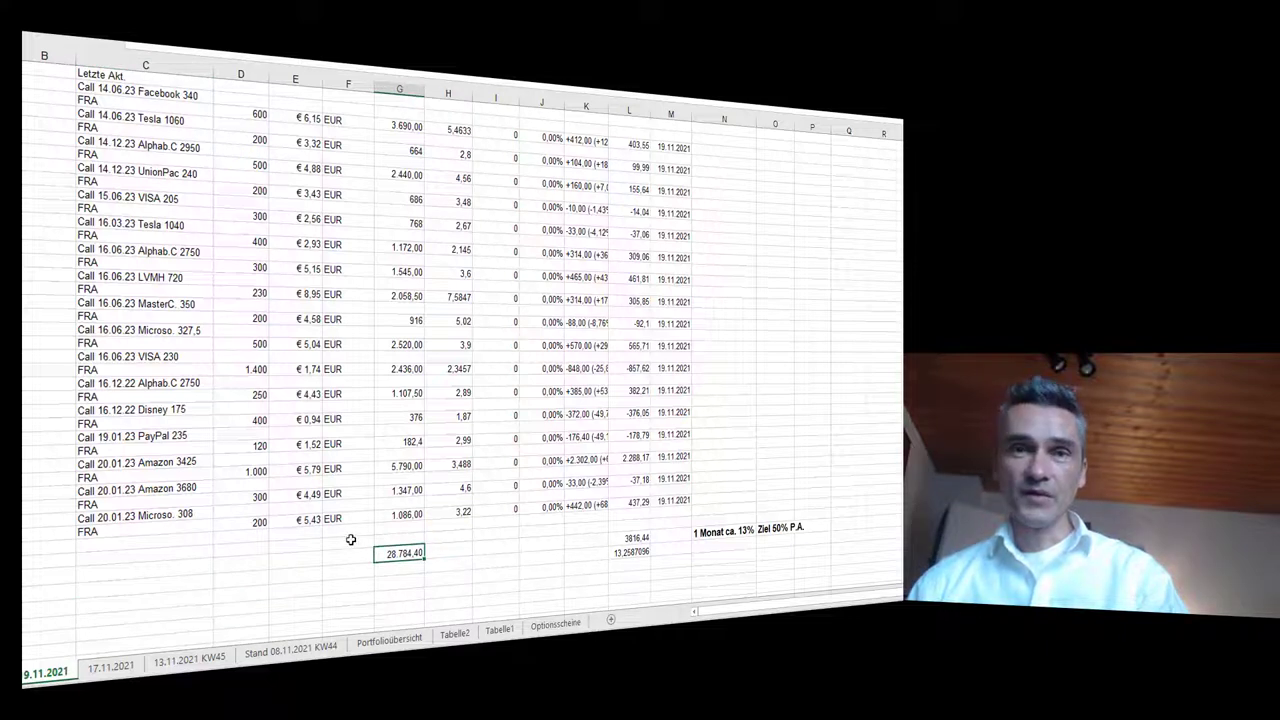
{"action": "left_click", "coordinate": [320, 570]}
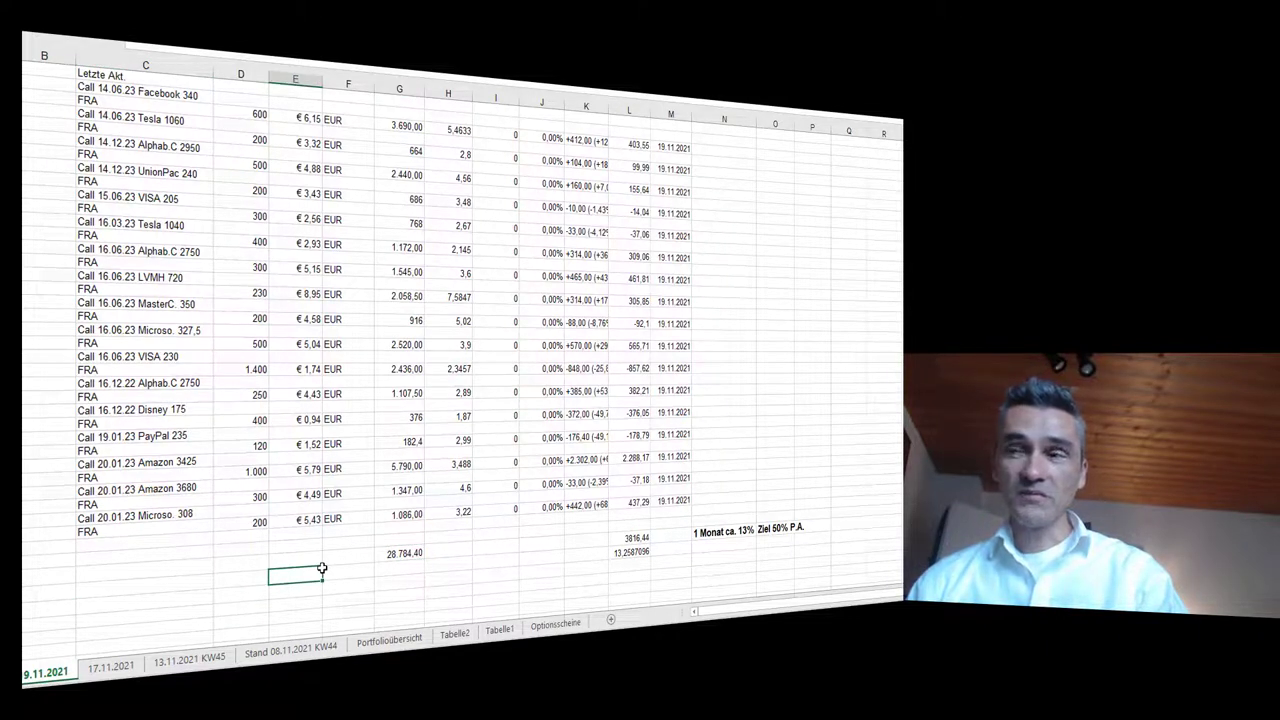